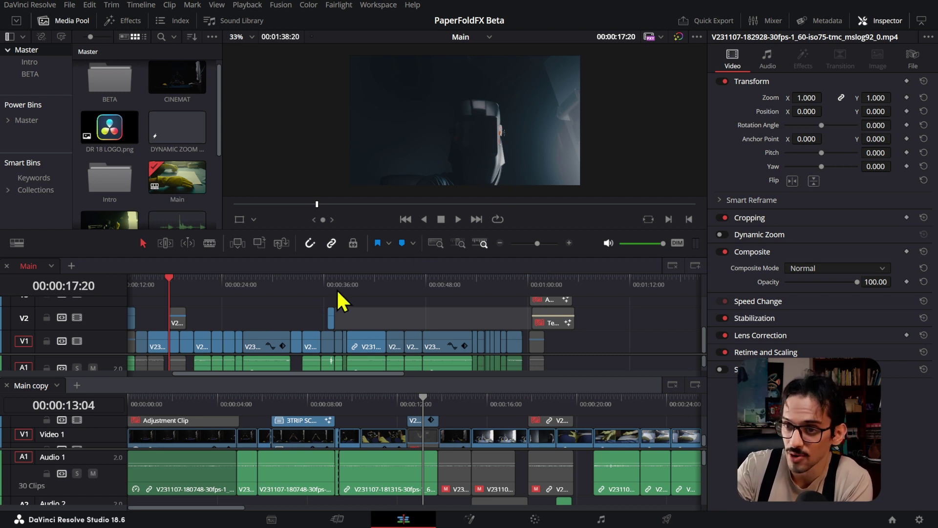
Scrub the Main timeline to review the paper-folding shot between about 38 and 42 seconds
left_click_drag(337, 290, 347, 291)
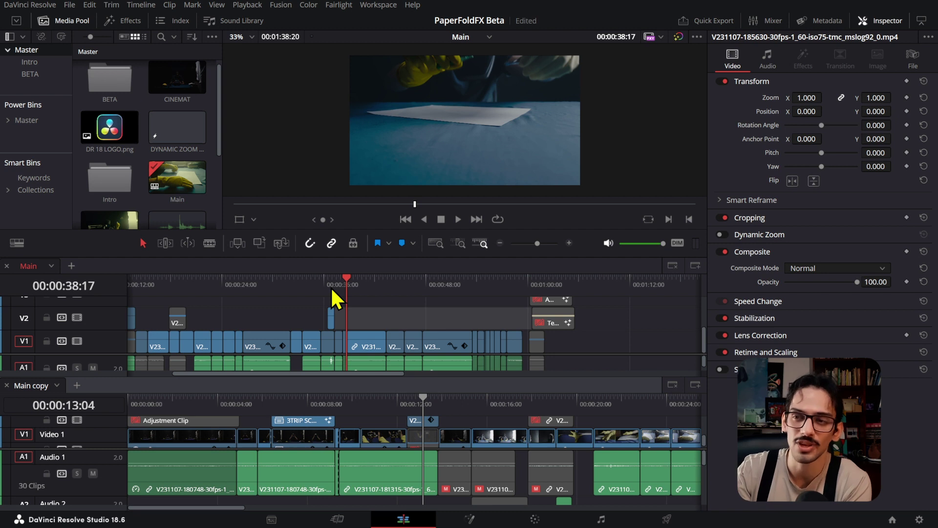
left_click_drag(358, 286, 361, 288)
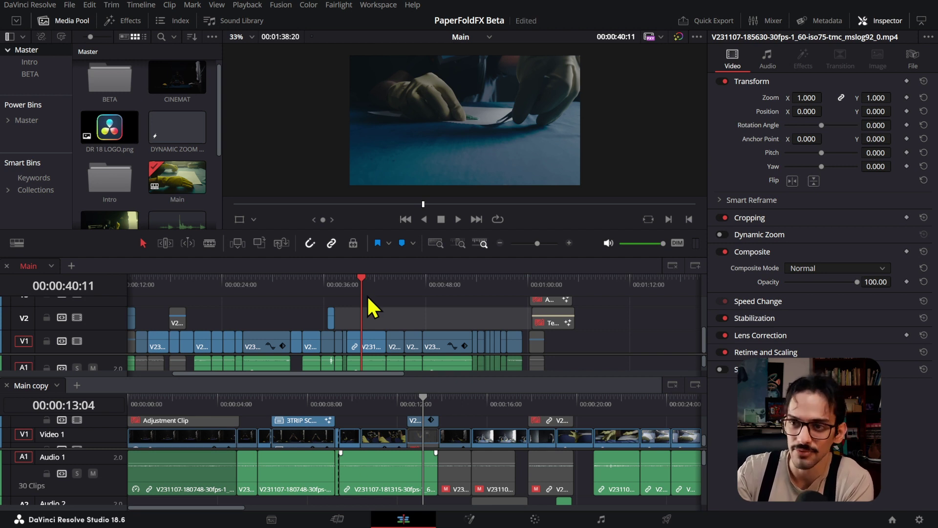
left_click_drag(366, 294, 369, 303)
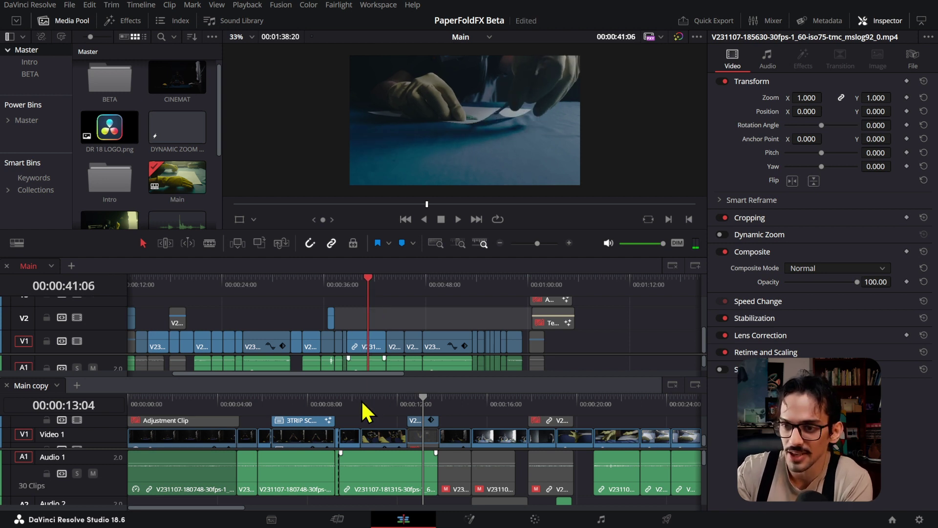
left_click(371, 399)
left_click(359, 291)
left_click_drag(358, 291, 376, 293)
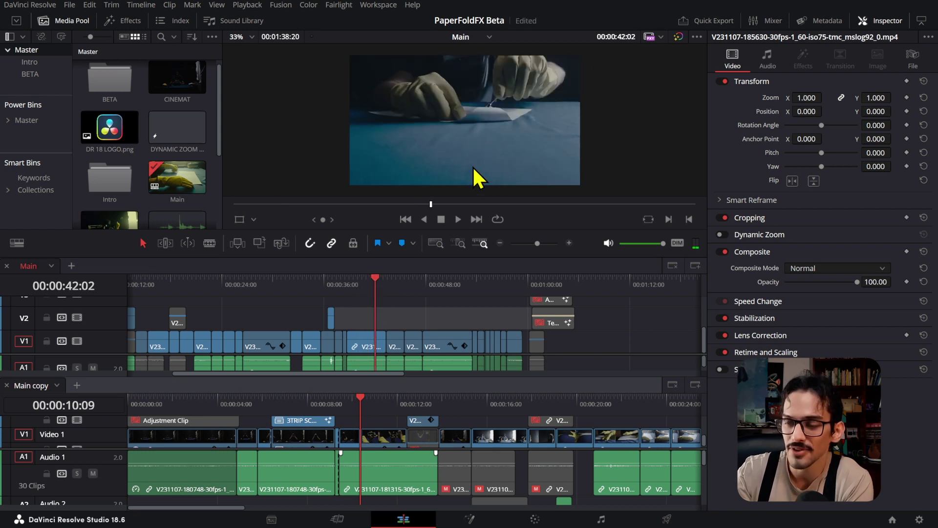
left_click(368, 287)
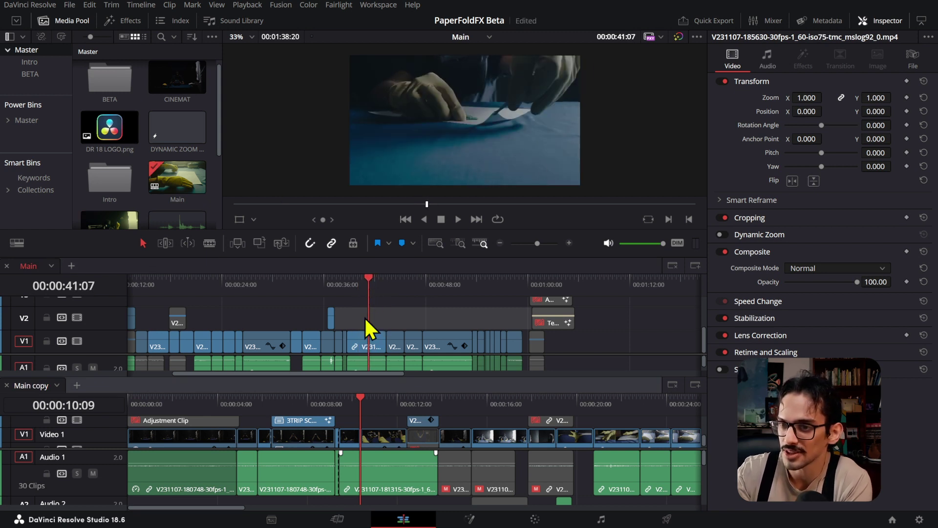
Review the Main copy timeline backwards from 00:00:10:09 to the dark shot at 00:00:09:10
left_click(363, 406)
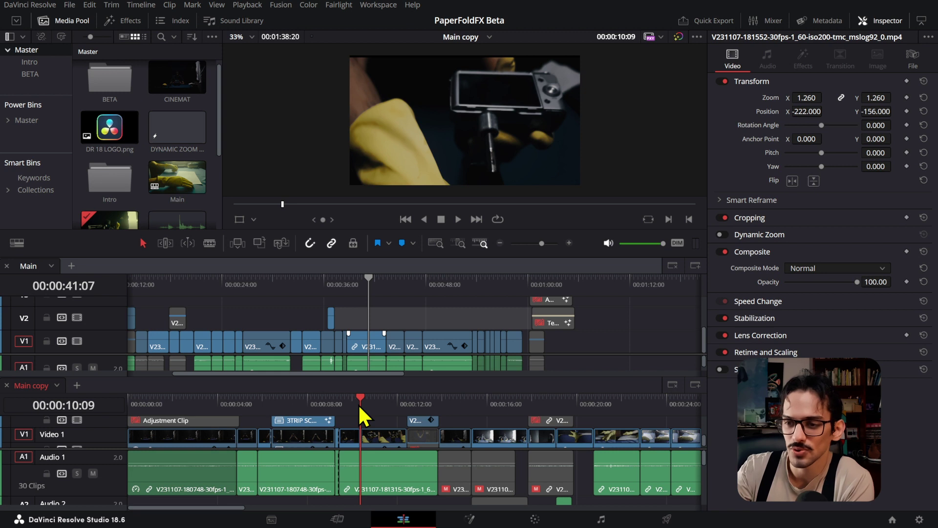
key("j")
key("k")
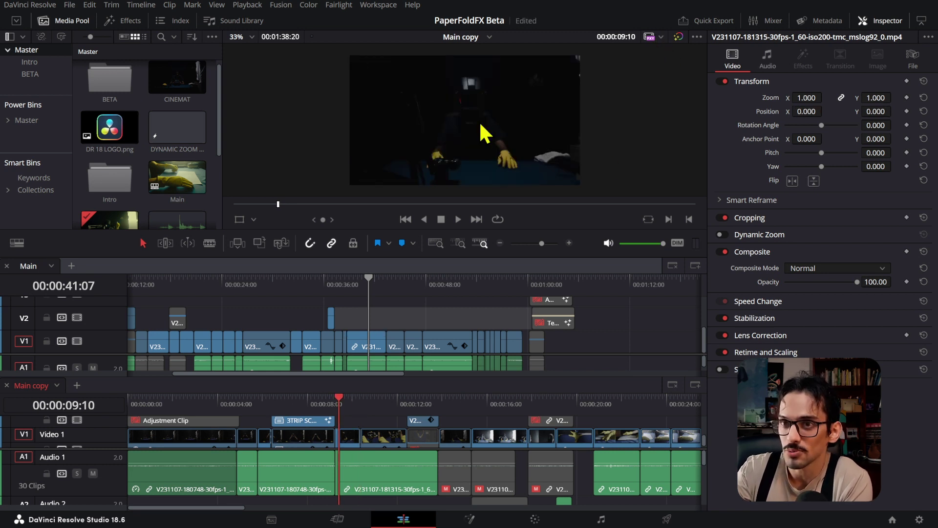
scroll(479, 121, "down", 1)
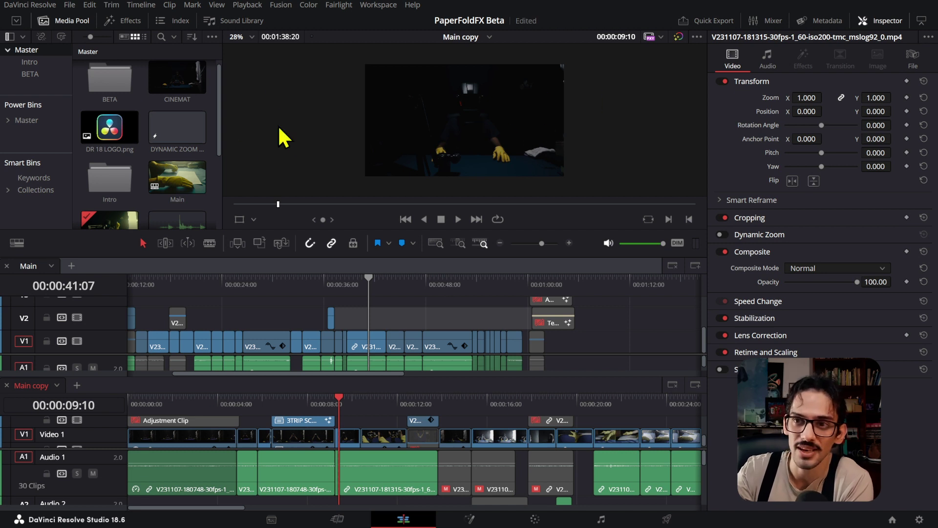
Look through the timelines and media stored in the Master bin
left_click(162, 141)
left_click(180, 185)
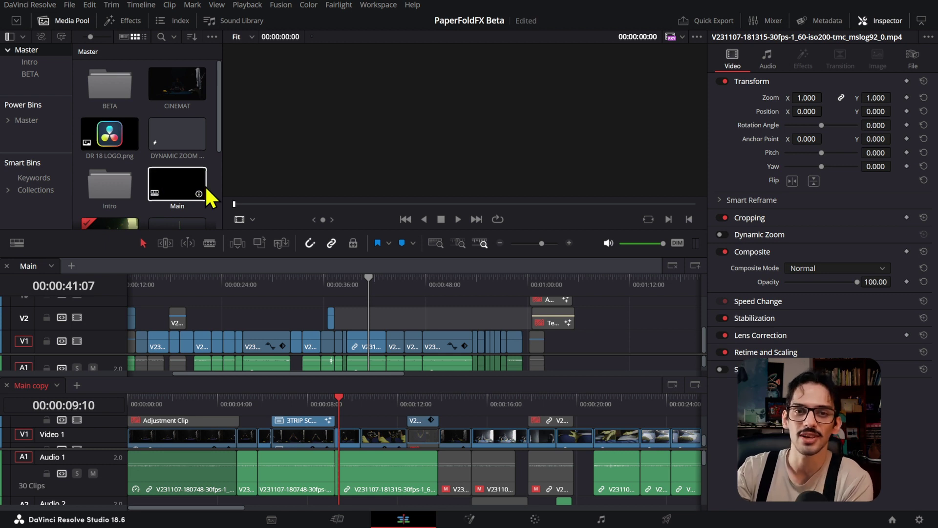
scroll(209, 151, "down", 3)
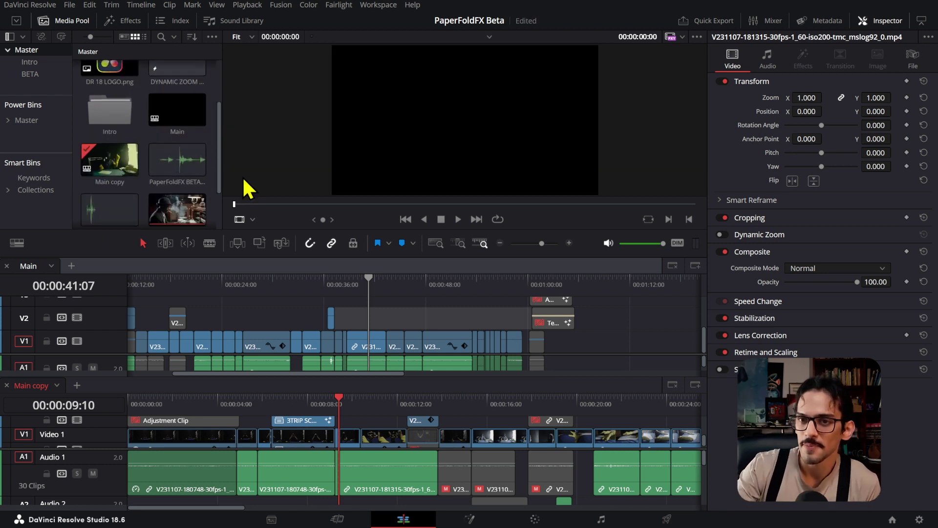
left_click(178, 161)
scroll(178, 159, "up", 3)
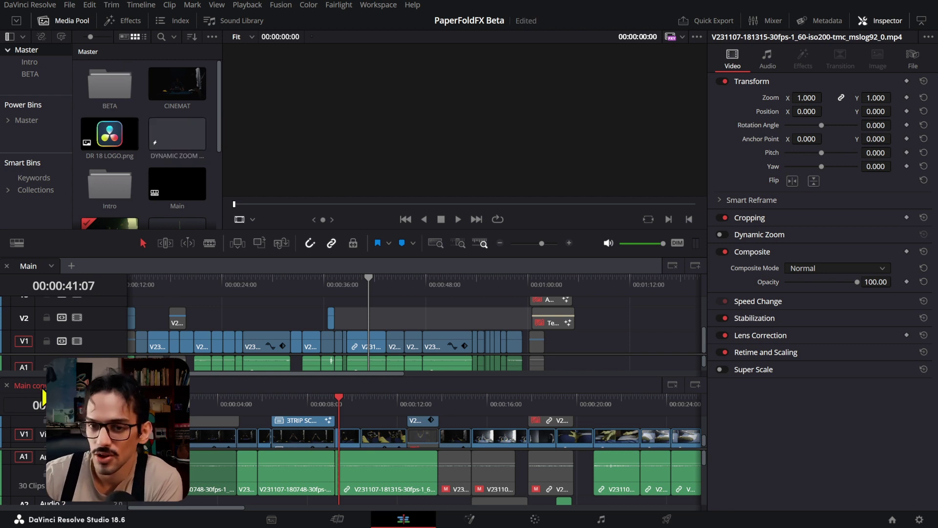
Close the Main copy timeline and switch to the Fusion page
left_click(7, 385)
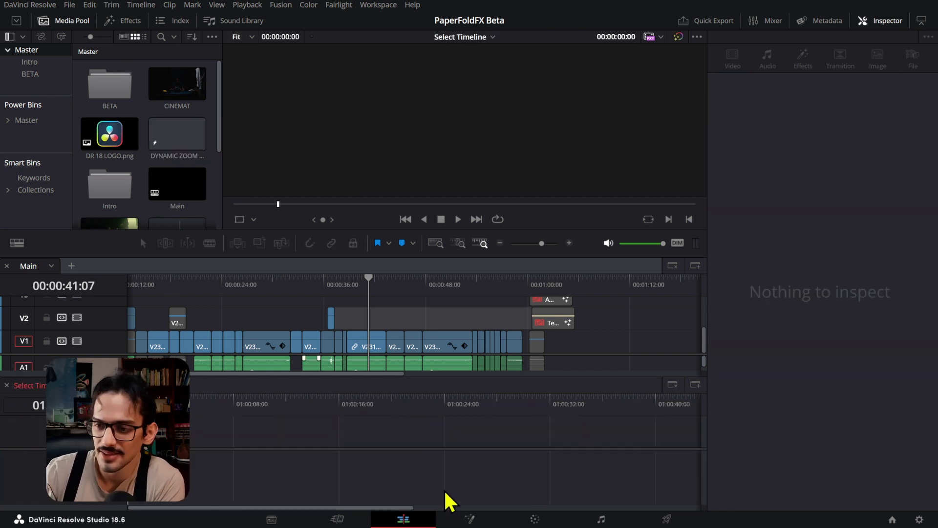
left_click(462, 520)
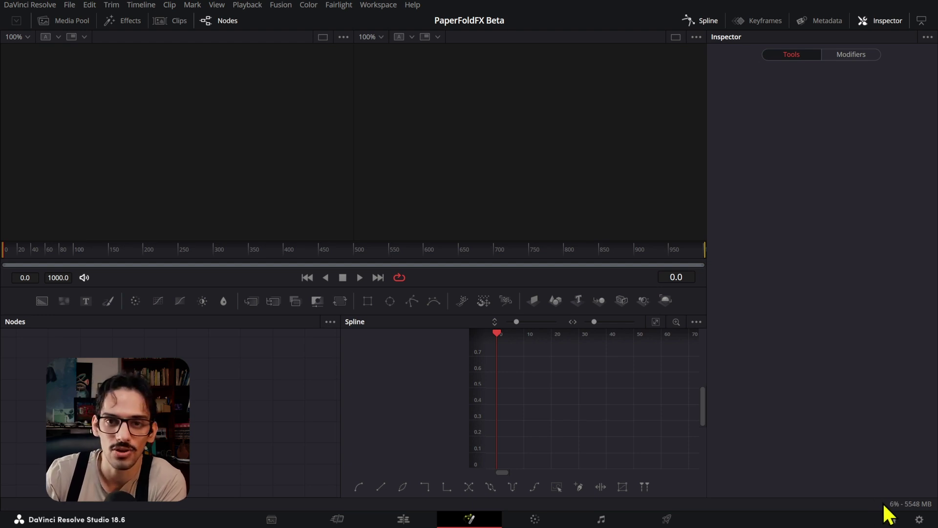
Purge the Fusion memory cache
left_click(415, 5)
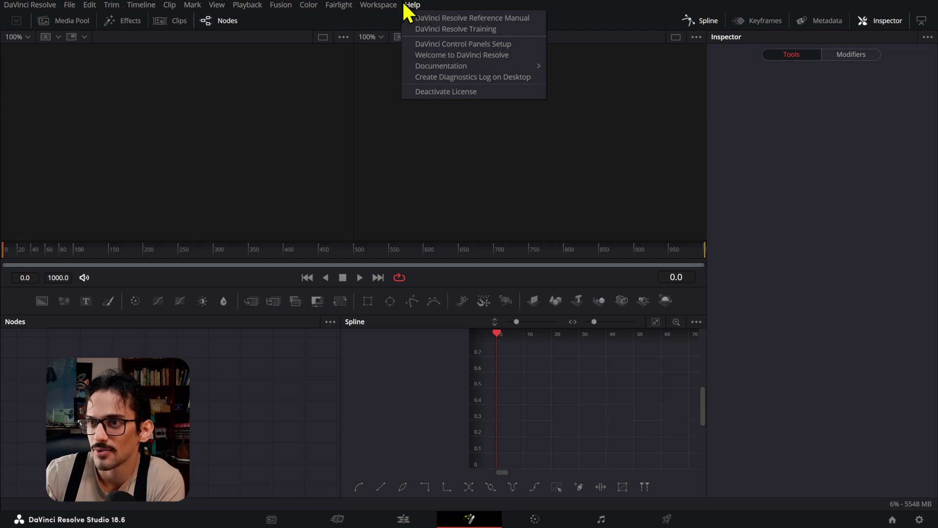
left_click(405, 7)
right_click(905, 504)
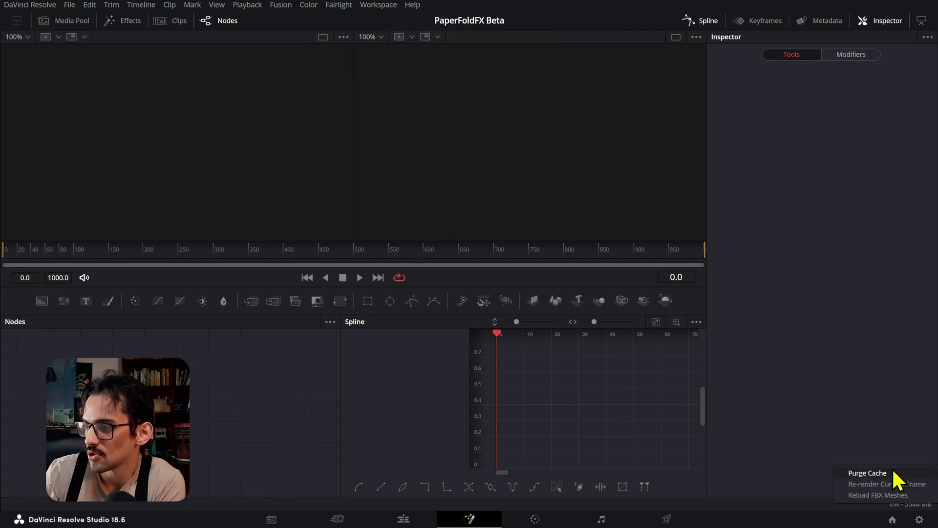
left_click(863, 472)
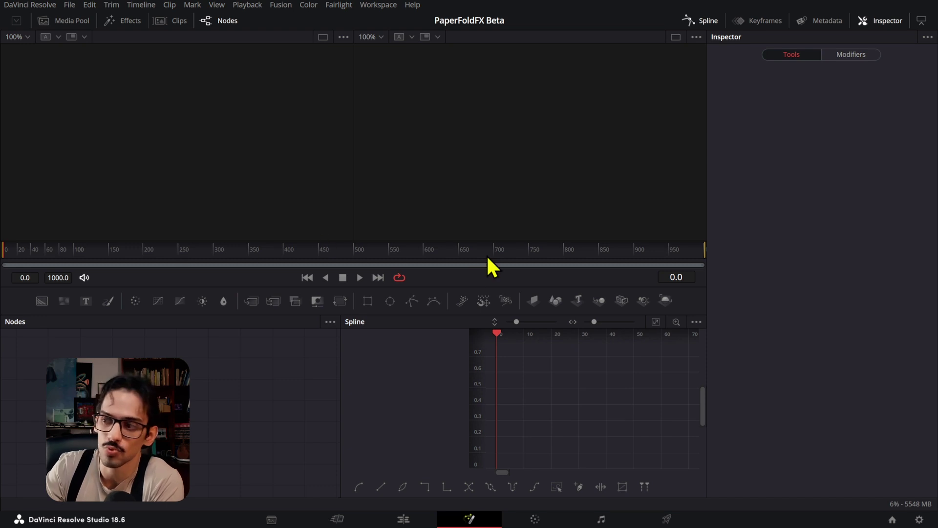
right_click(926, 505)
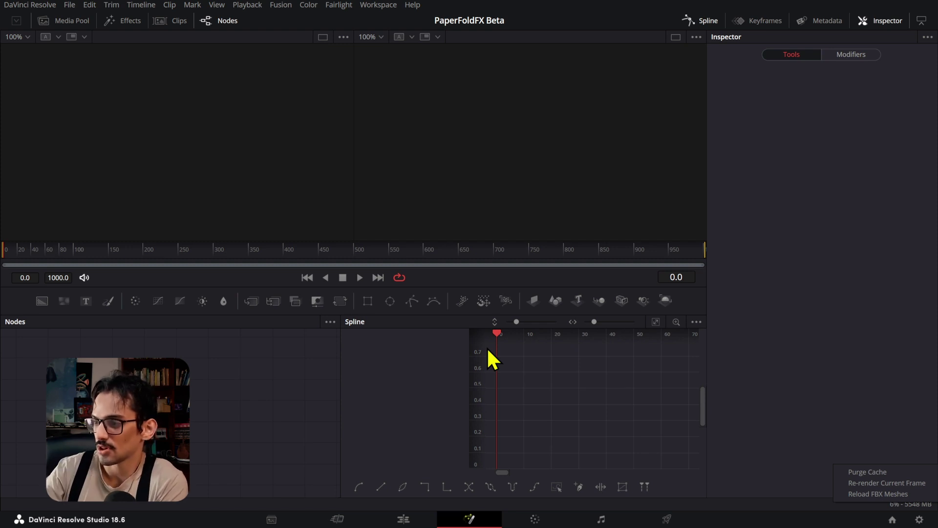
left_click(856, 513)
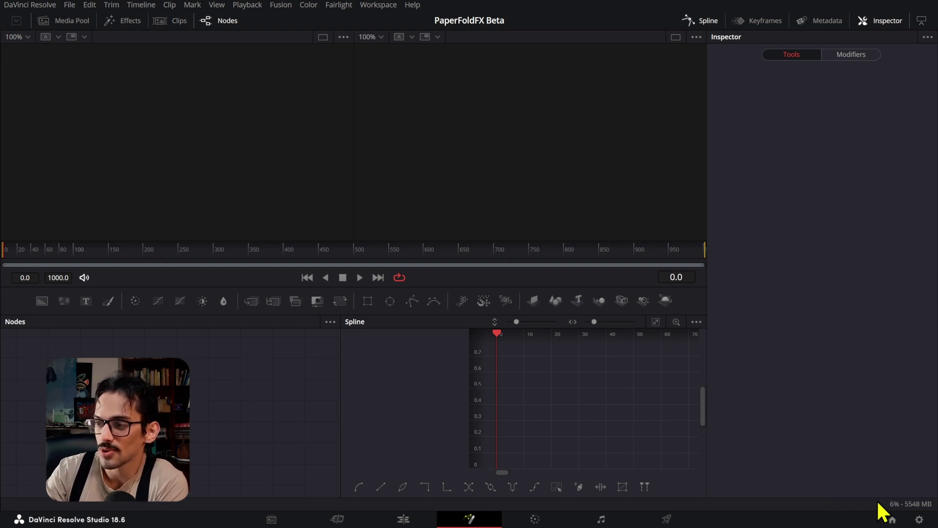
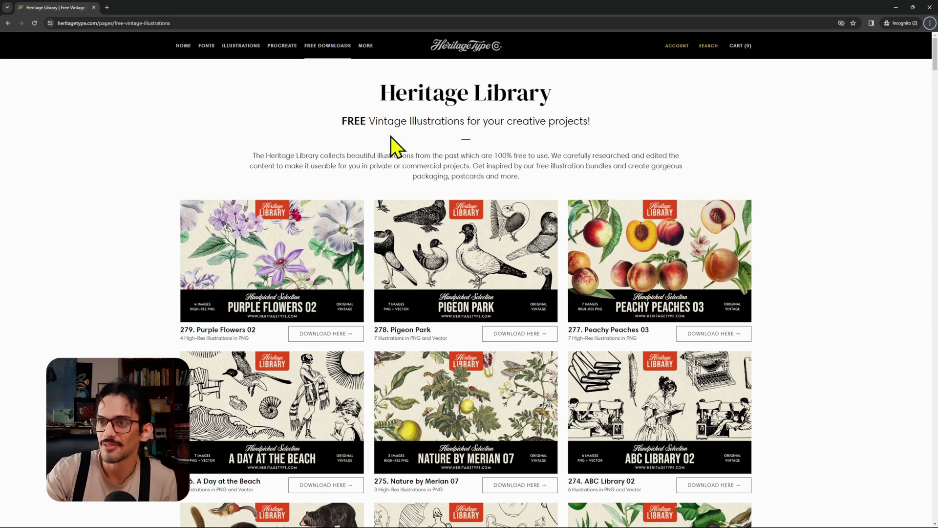
Switch to the browser and browse the Heritage Library's free vintage illustration bundles for usable artwork
left_click_drag(399, 95, 561, 107)
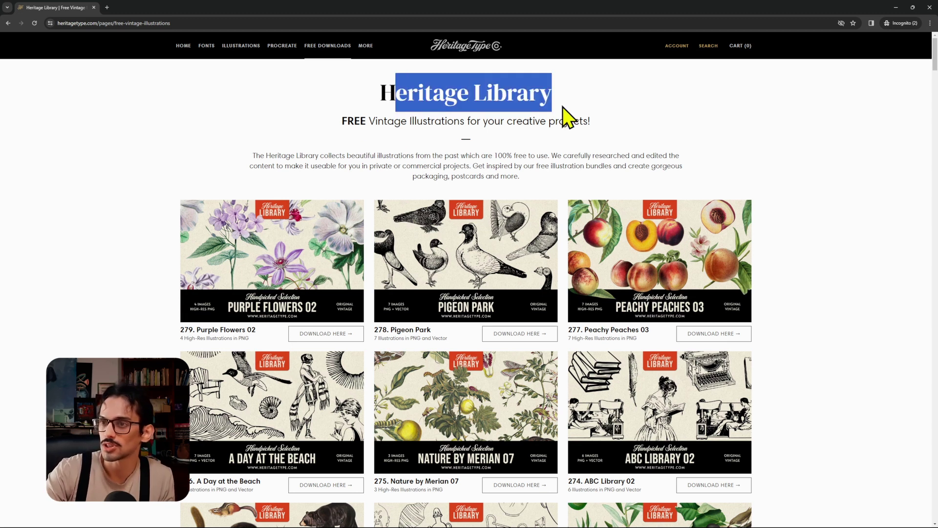
left_click(427, 73)
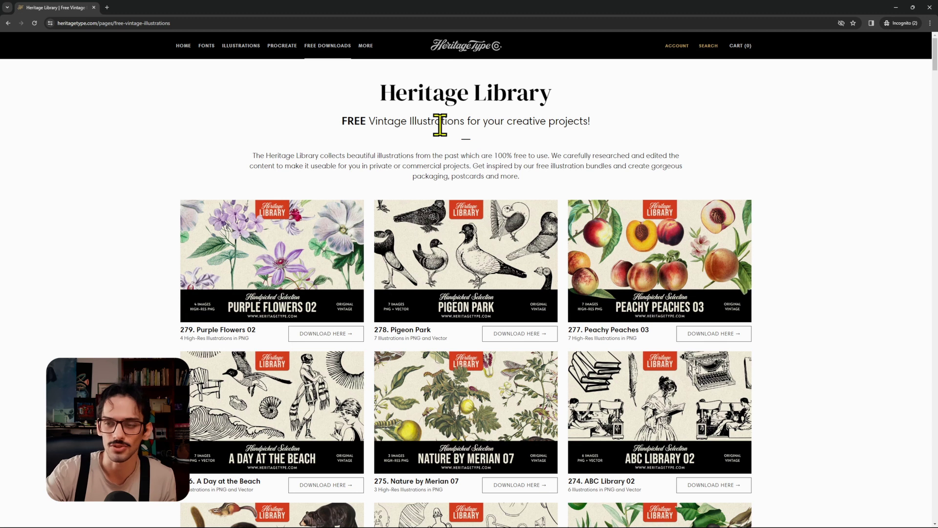
scroll(601, 169, "down", 2)
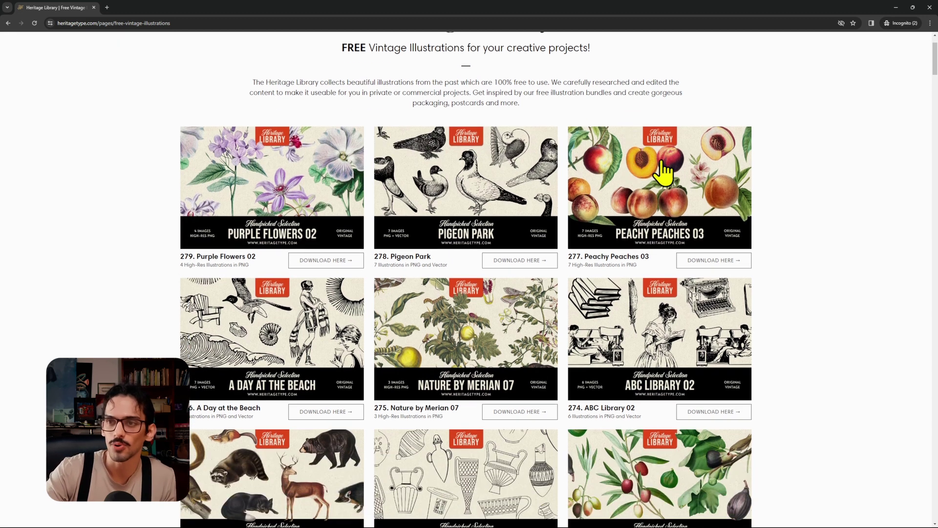
scroll(815, 318, "up", 2)
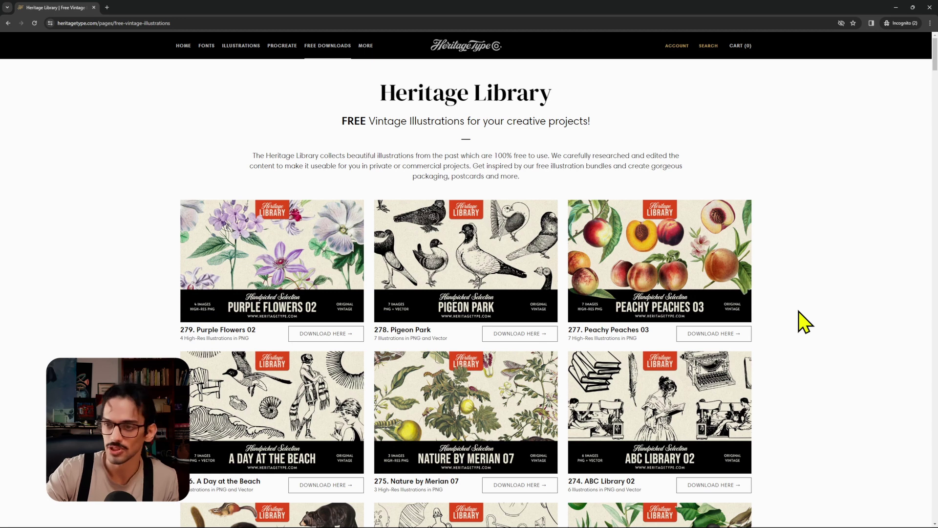
scroll(799, 312, "down", 3)
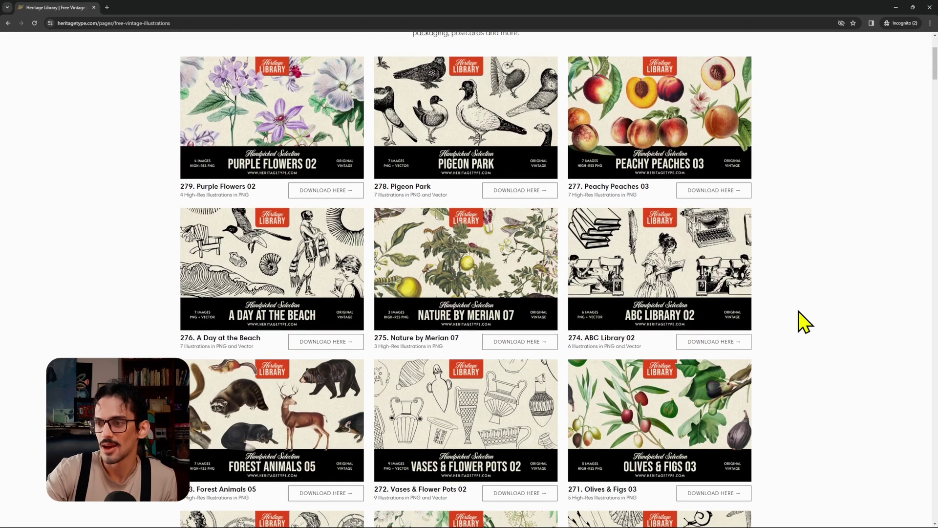
scroll(799, 312, "up", 3)
scroll(793, 312, "down", 4)
scroll(787, 313, "up", 4)
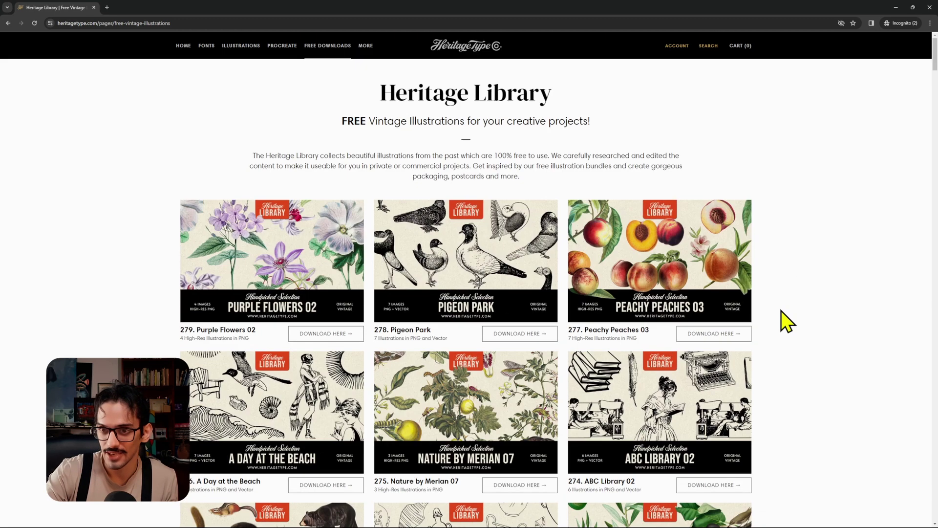
scroll(781, 311, "down", 5)
scroll(781, 311, "down", 20)
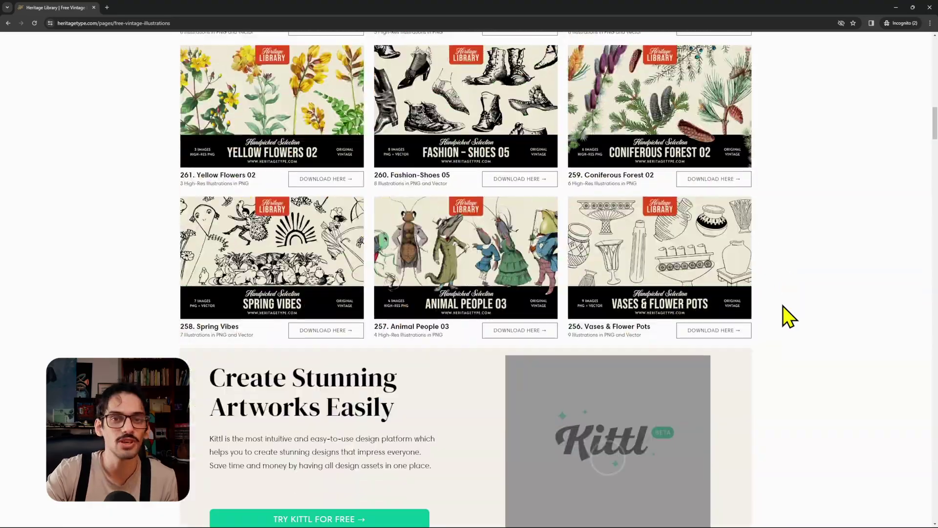
scroll(783, 306, "down", 16)
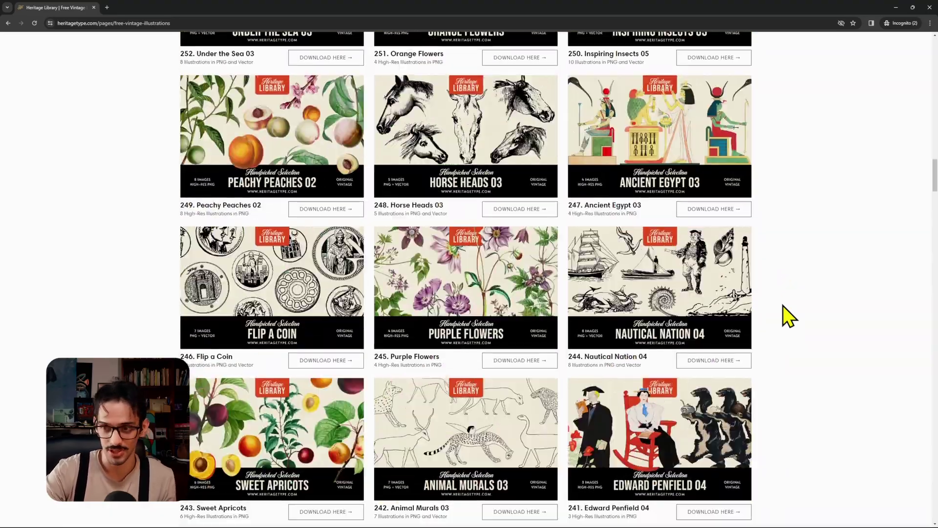
scroll(782, 306, "down", 4)
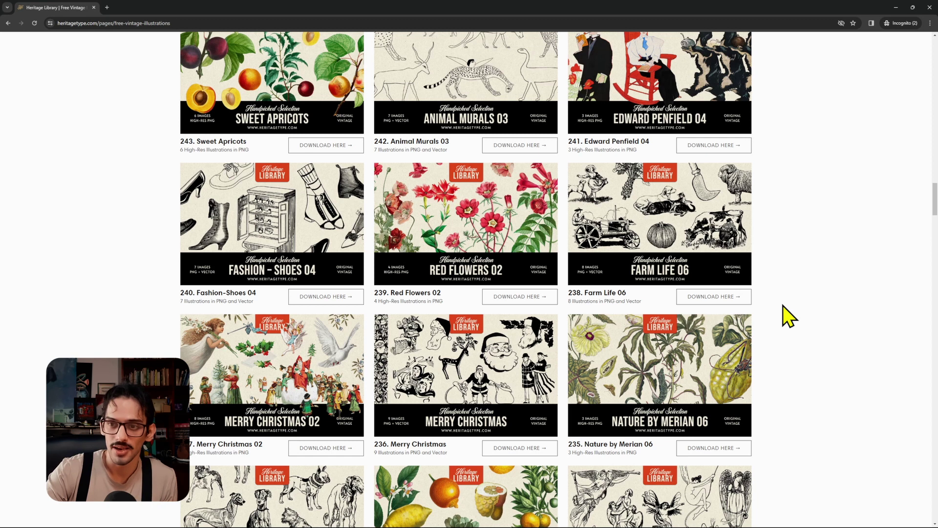
scroll(783, 306, "down", 3)
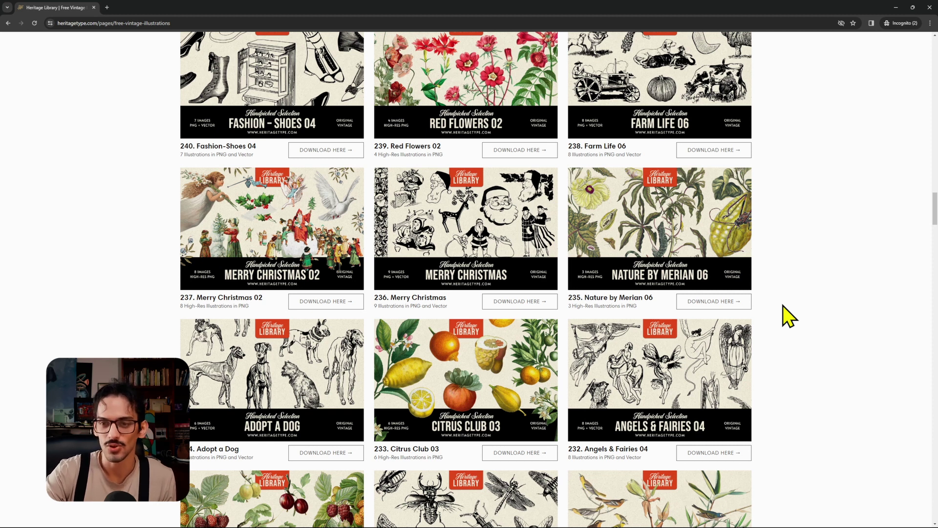
scroll(783, 306, "up", 9)
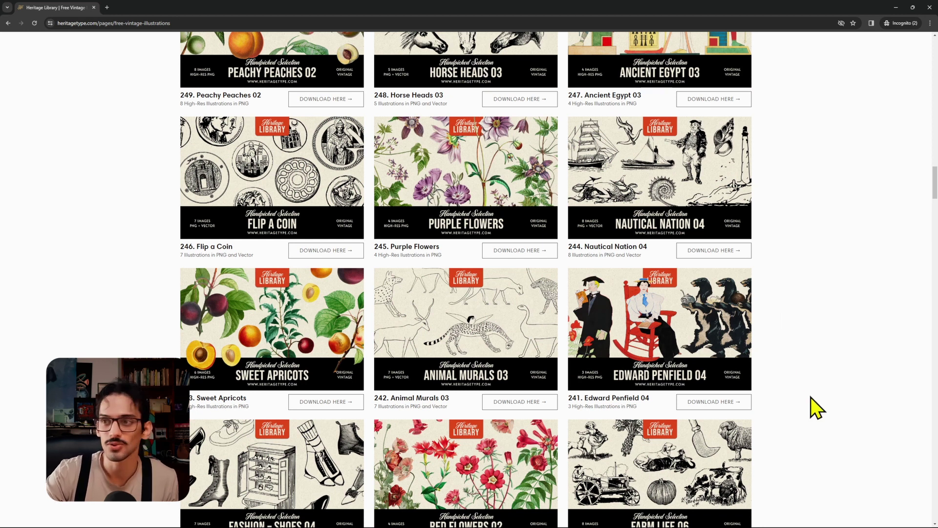
scroll(810, 397, "up", 3)
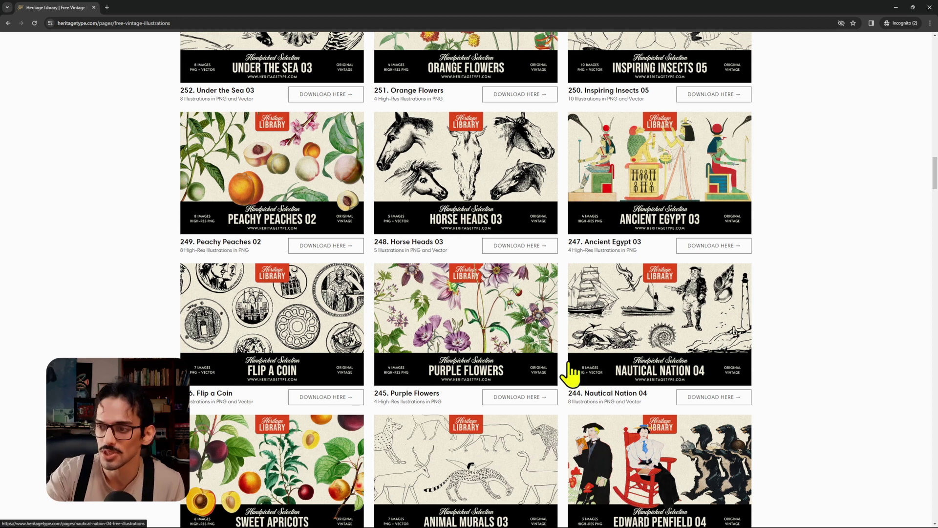
scroll(635, 362, "up", 3)
scroll(635, 373, "up", 10)
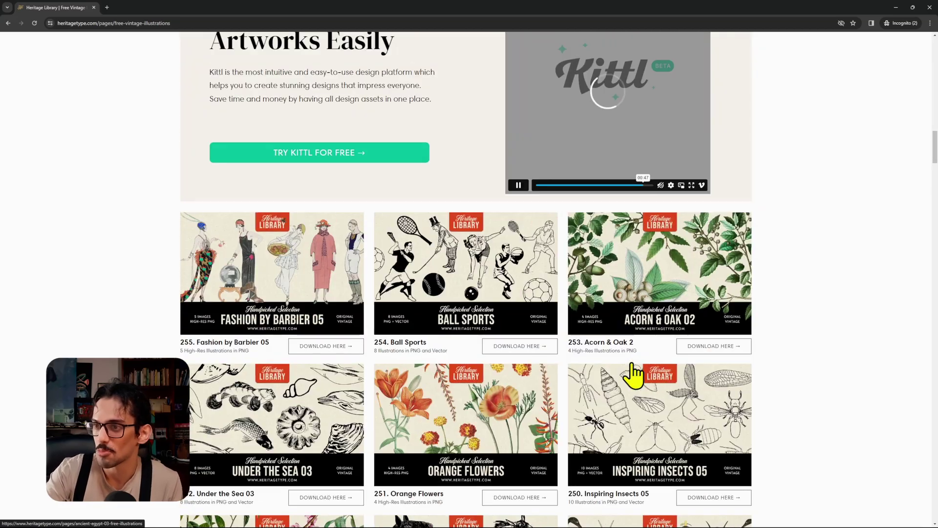
scroll(802, 396, "up", 8)
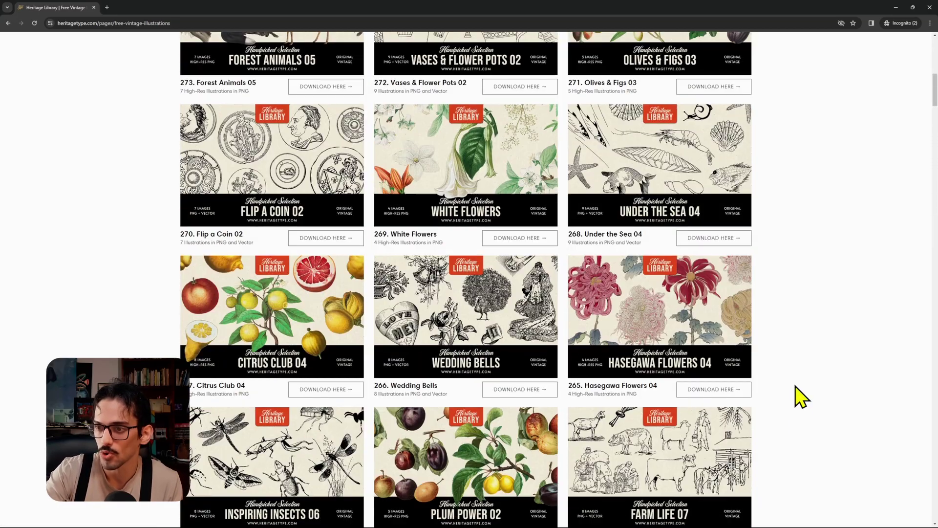
scroll(801, 397, "up", 4)
scroll(802, 397, "up", 3)
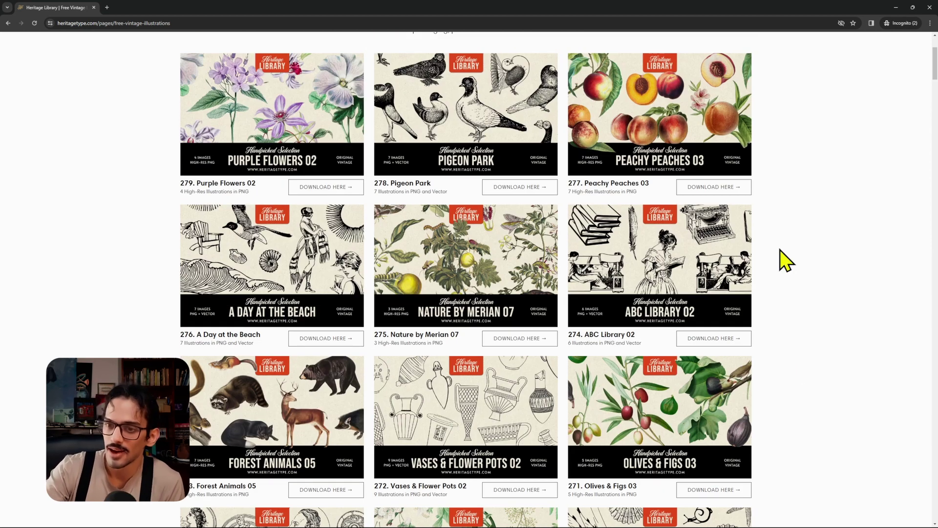
scroll(780, 250, "up", 3)
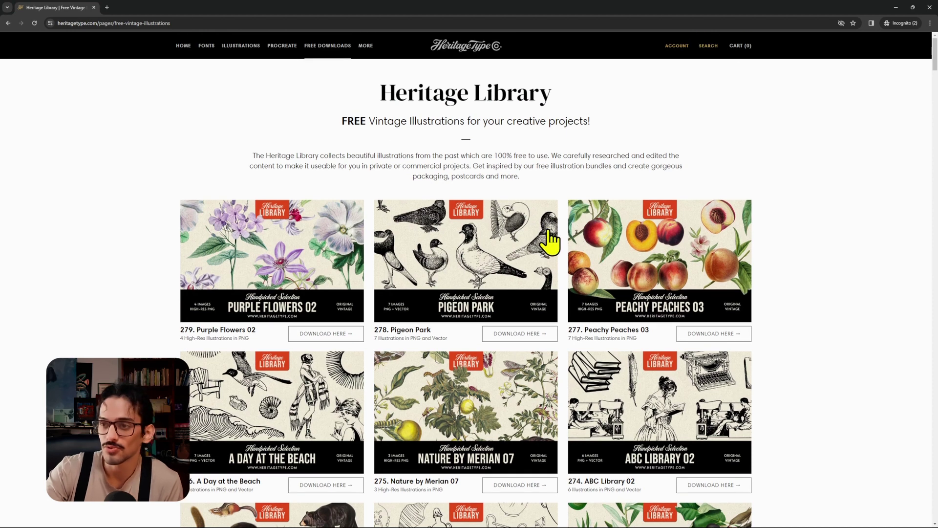
Examine the Heritage Library's free illustration bundles and the page introduction explaining their private and commercial use
scroll(481, 305, "down", 3)
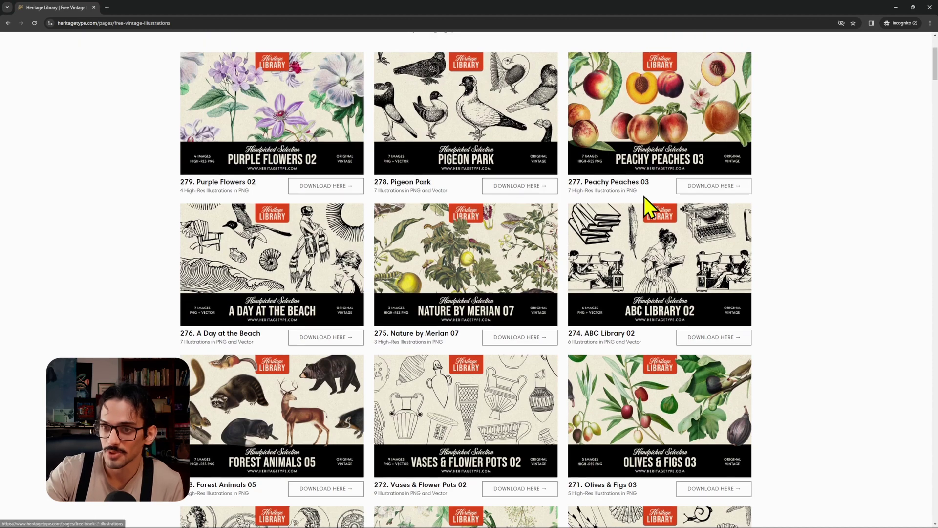
scroll(644, 197, "down", 4)
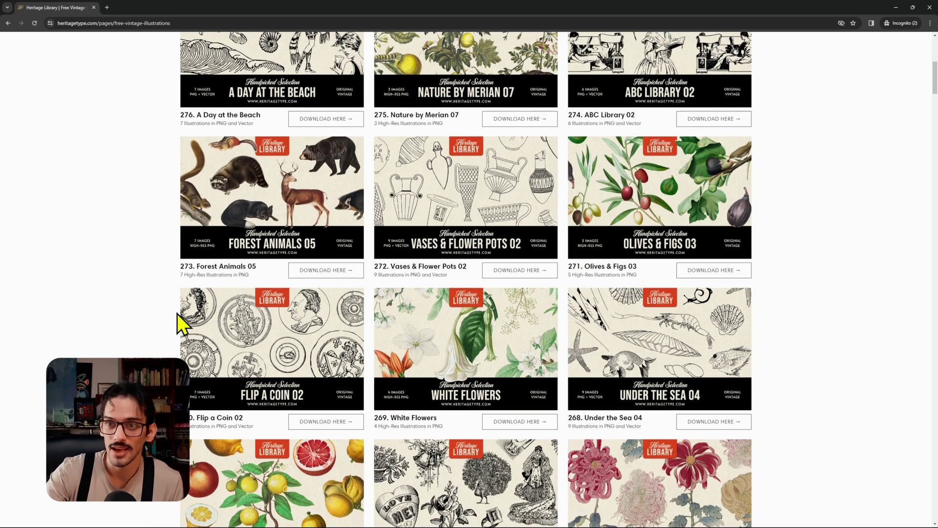
scroll(182, 321, "up", 4)
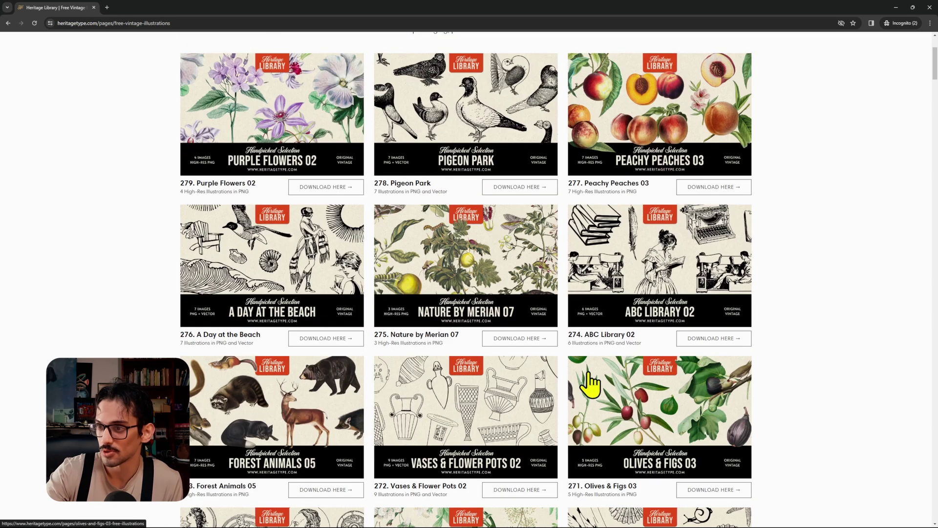
scroll(593, 383, "down", 4)
scroll(607, 419, "up", 7)
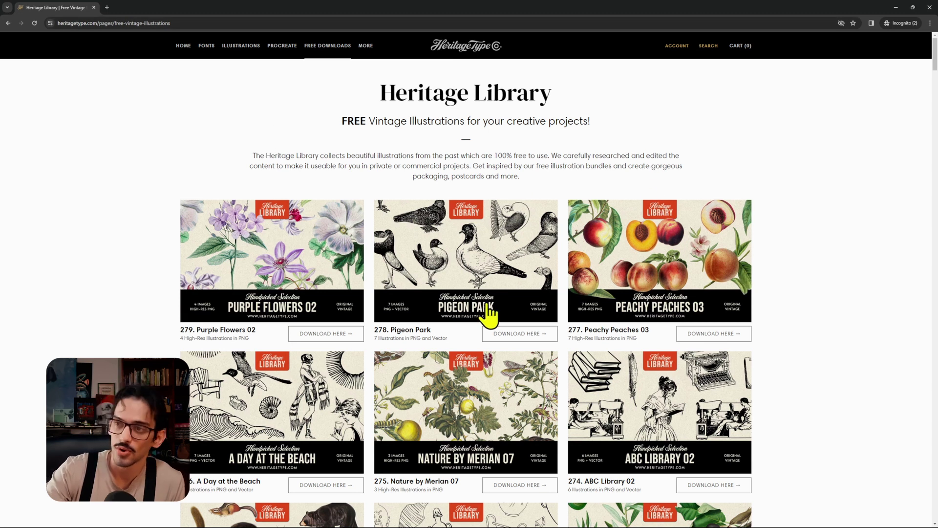
left_click_drag(266, 154, 551, 182)
left_click(555, 186)
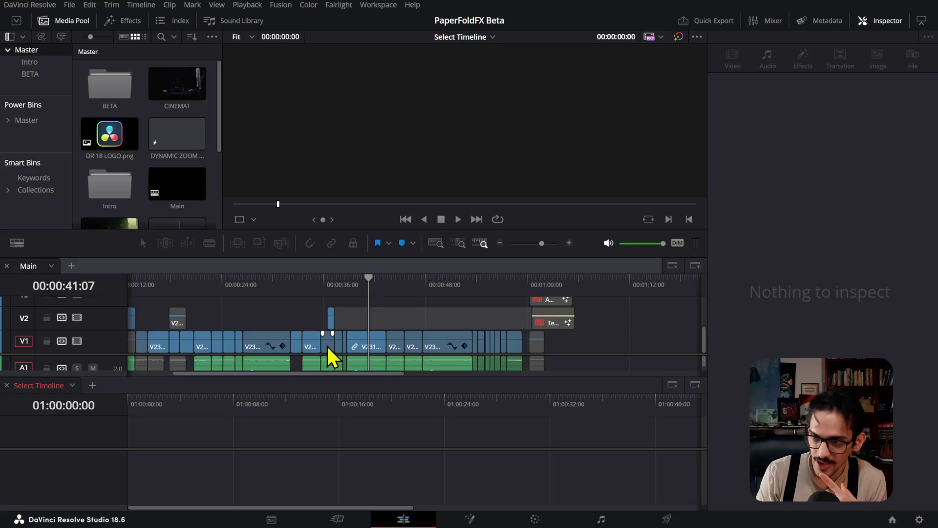
Return to DaVinci Resolve, add another stacked timeline, and close the empty stacked timelines so only Main stays open
left_click(361, 298)
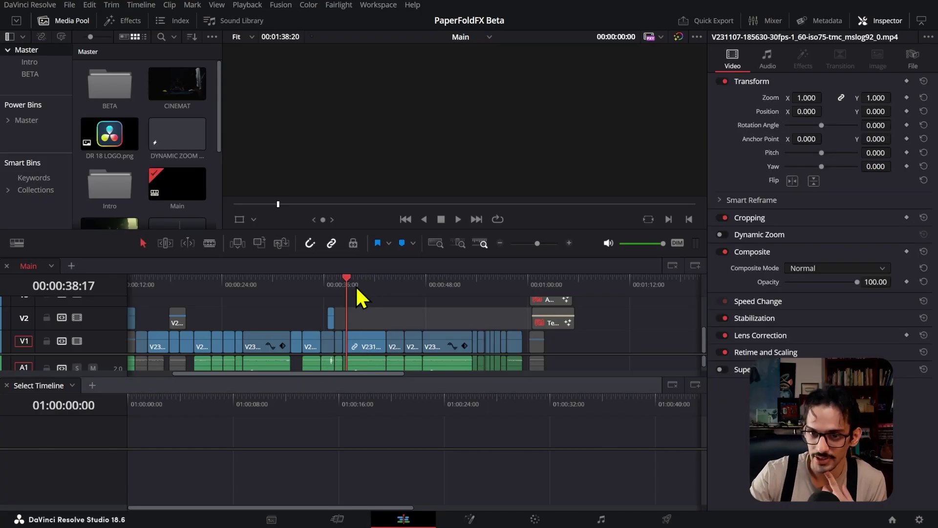
left_click(8, 398)
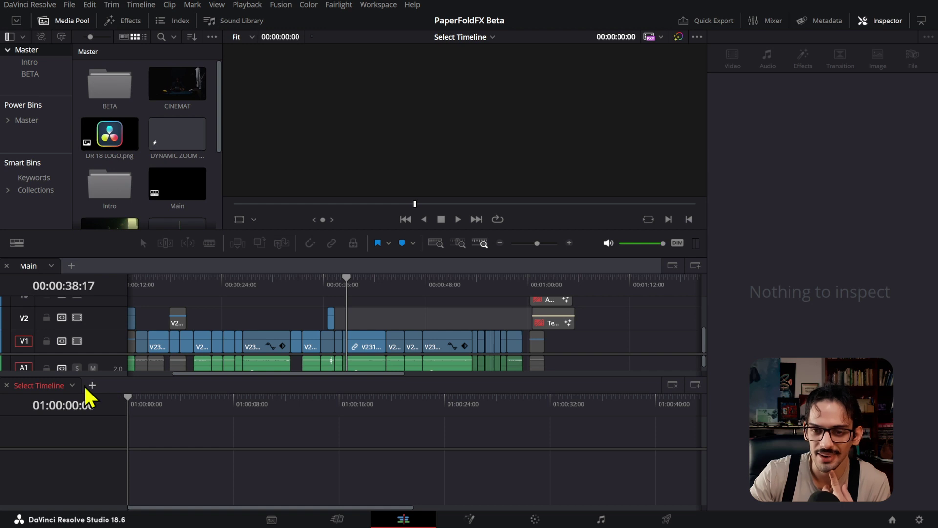
left_click(695, 384)
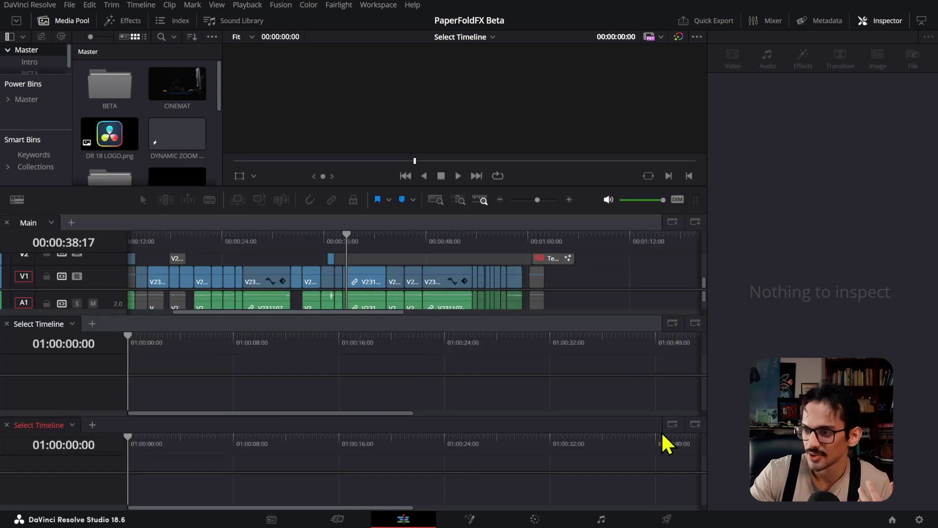
left_click(673, 423)
left_click(673, 373)
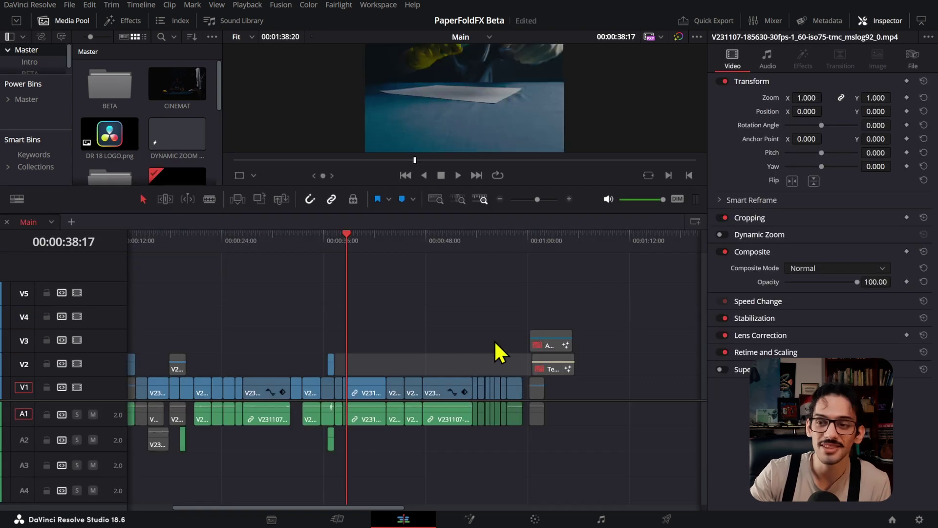
Select the V1 clip of the seated figure wearing yellow gloves and place the playhead at its start, 00:00:15:08
scroll(494, 328, "left", 5)
left_click_drag(357, 248, 275, 255)
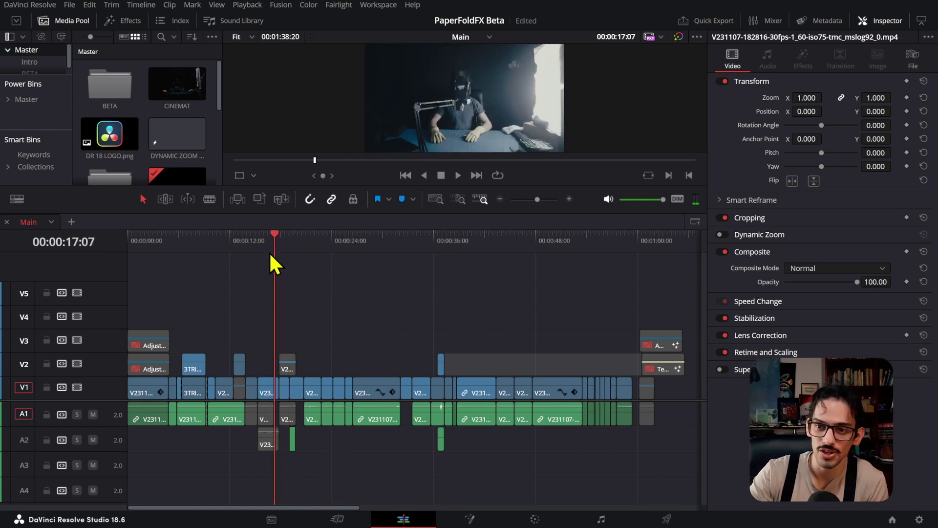
key("Up")
left_click(272, 386)
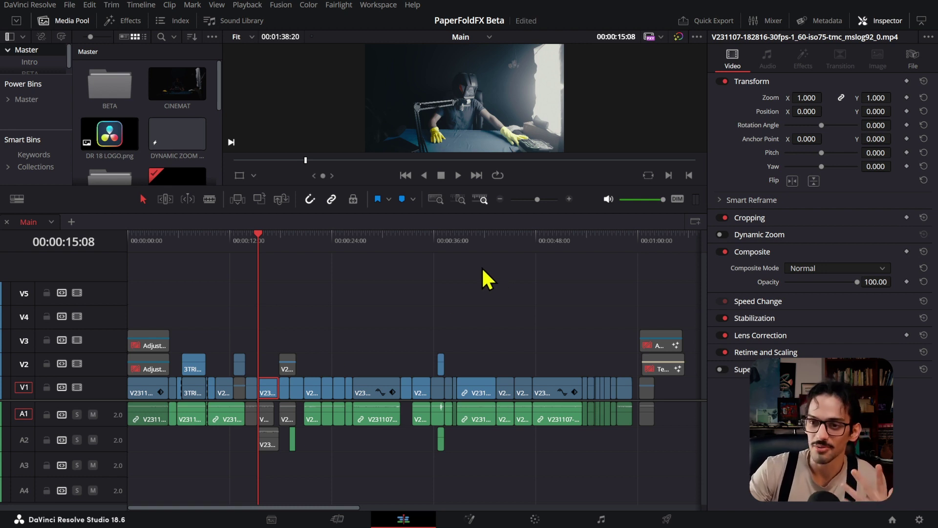
key("ctrl+equal")
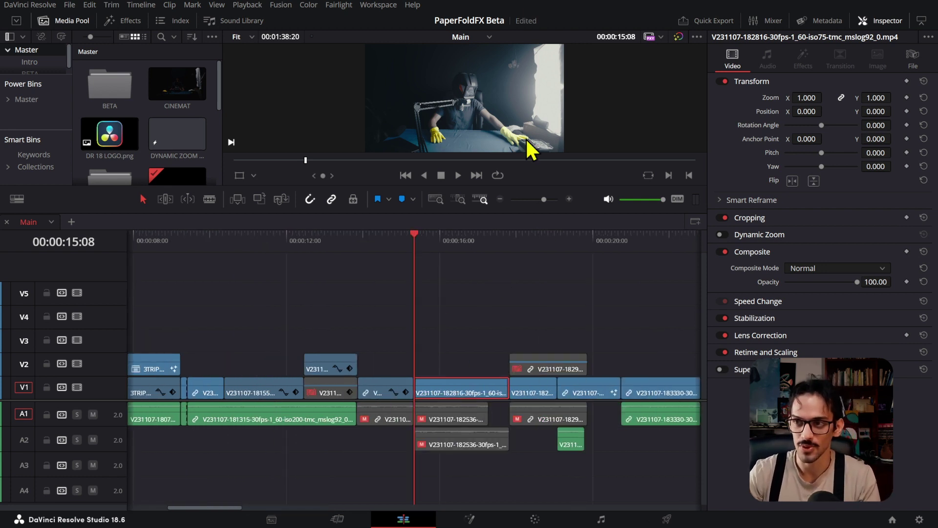
left_click_drag(416, 248, 410, 295)
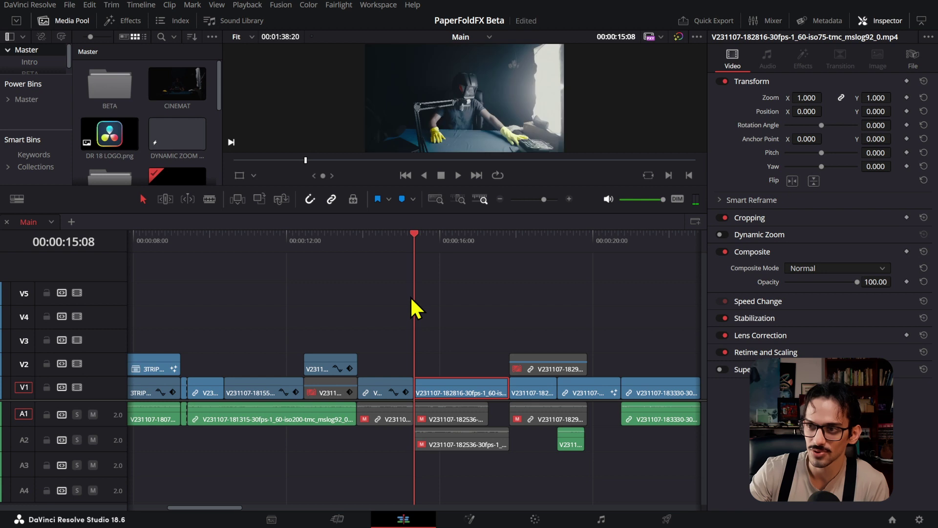
On the Color page, highlight the GLOVES node's masked area and track its Magic Mask forward through the clip
left_click(535, 519)
left_click_drag(864, 205, 828, 204)
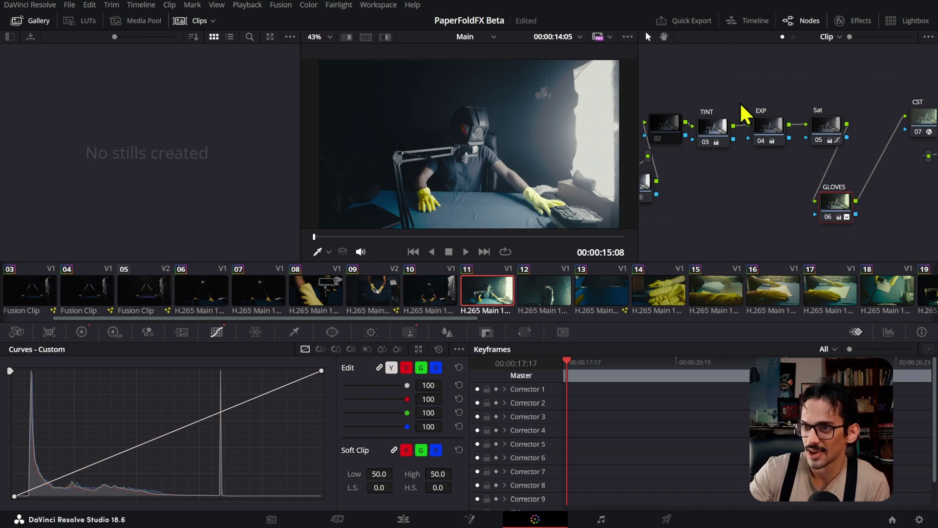
left_click(385, 38)
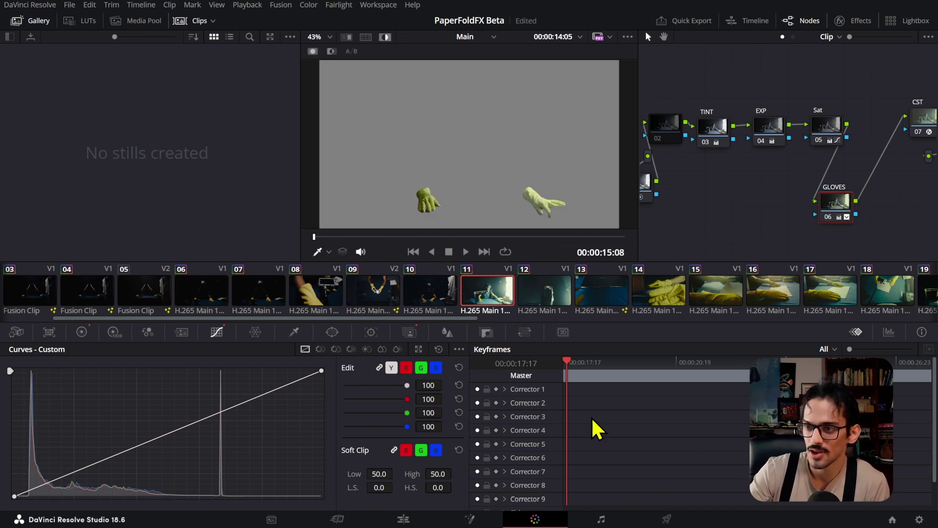
left_click(416, 334)
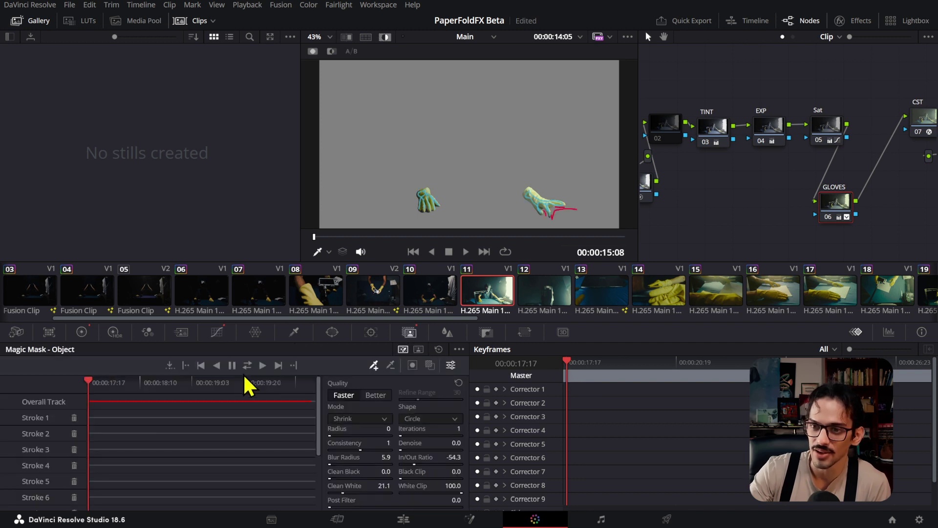
left_click(262, 366)
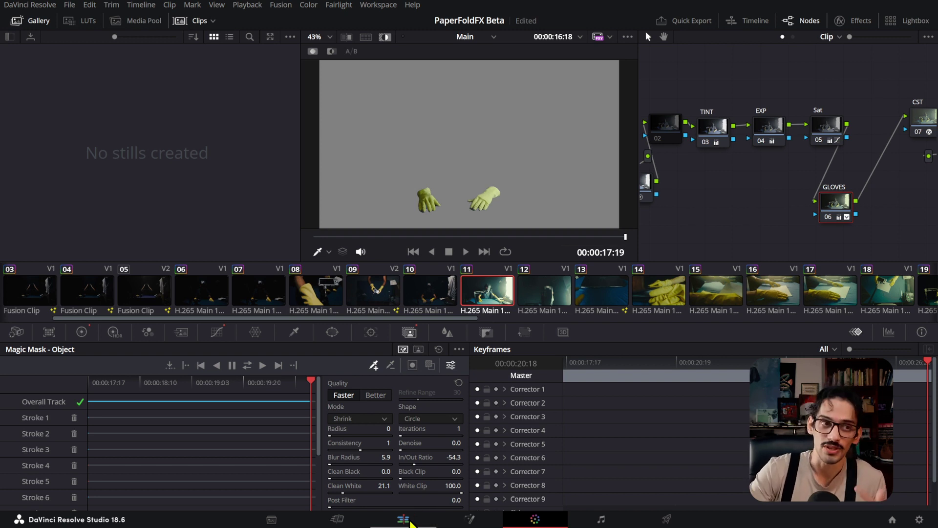
Return to the Edit page, place the playhead within the gloves clip, and bring in the SUALVI Double Split Screen-1 template
left_click(405, 520)
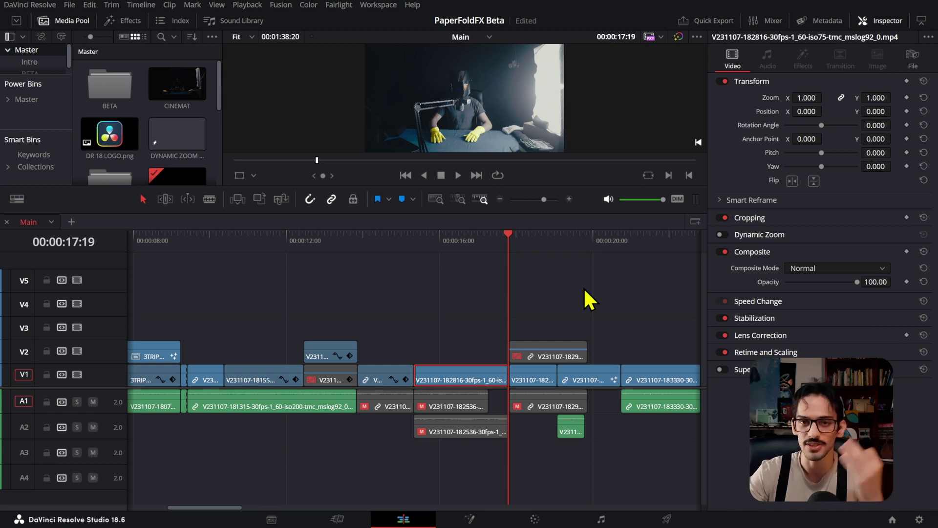
left_click(444, 247)
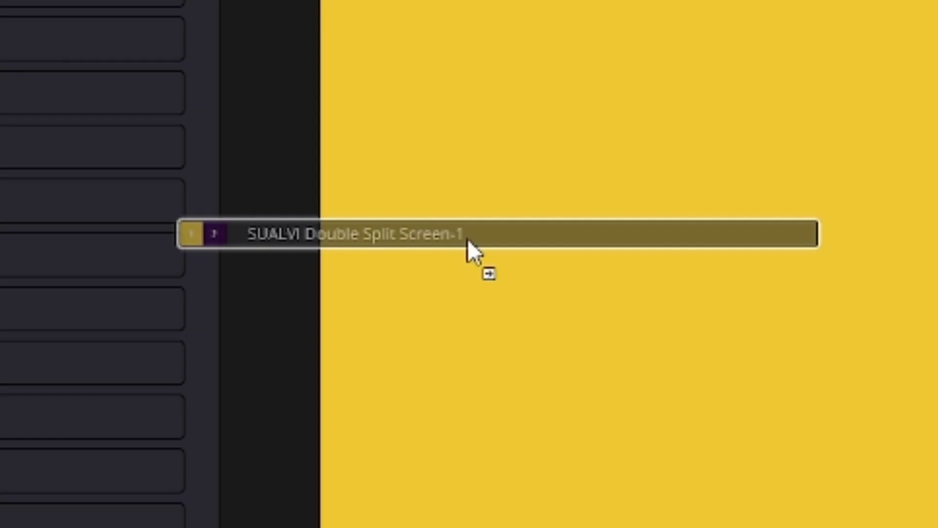
left_click_drag(469, 247, 552, 318)
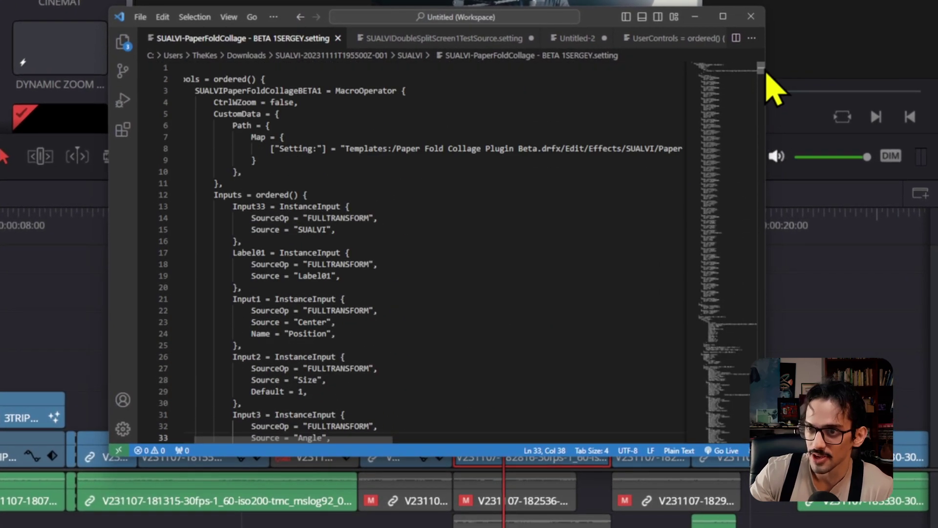
Switch to VS Code and examine the CustomData path block and its full template path in the SUALVI-PaperFoldCollage setting file
left_click_drag(266, 136, 315, 142)
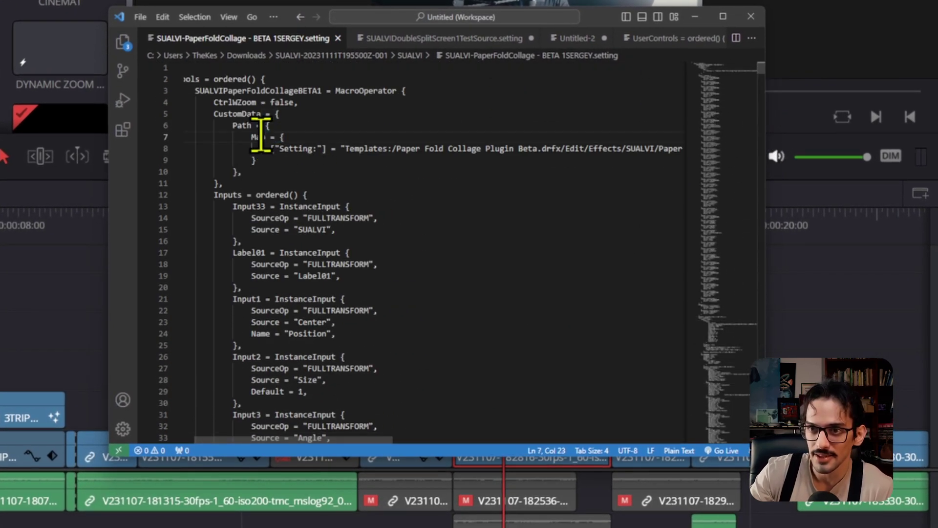
left_click_drag(216, 128, 350, 180)
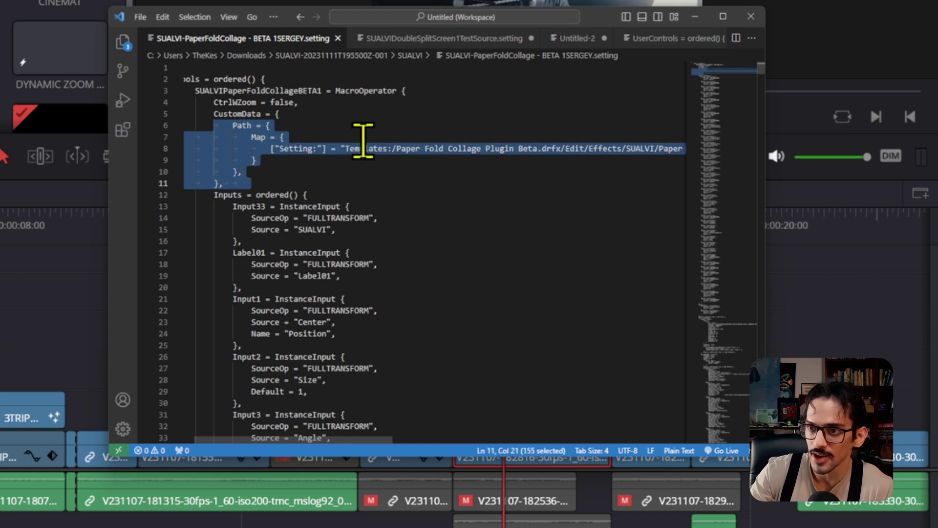
left_click(346, 147)
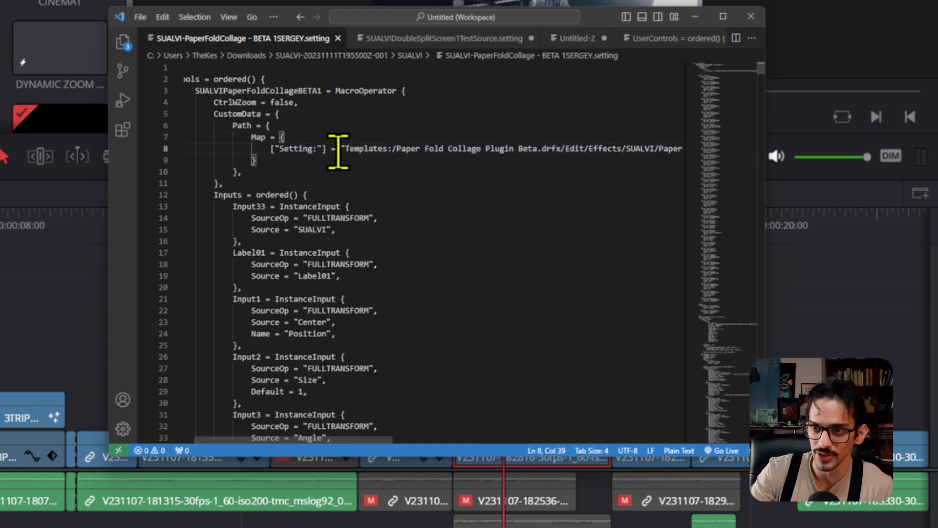
left_click_drag(340, 153, 692, 149)
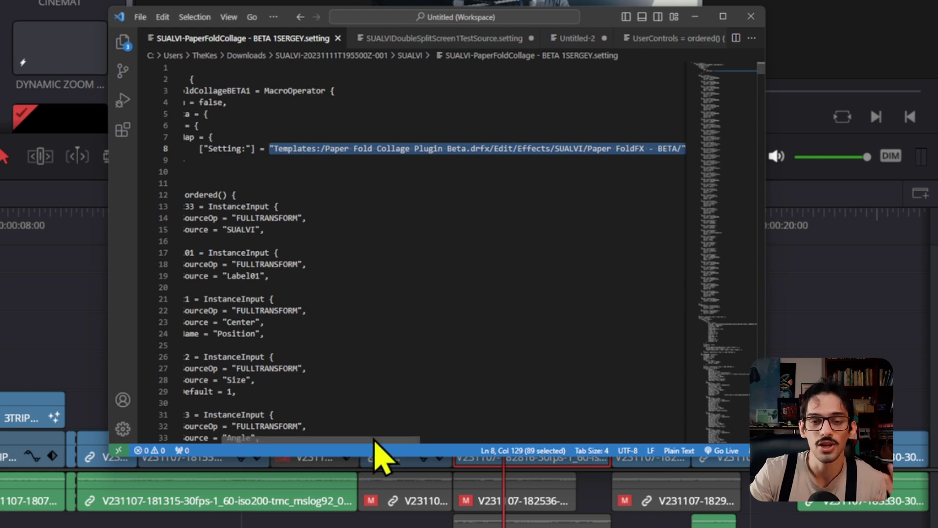
scroll(366, 440, "left", 3)
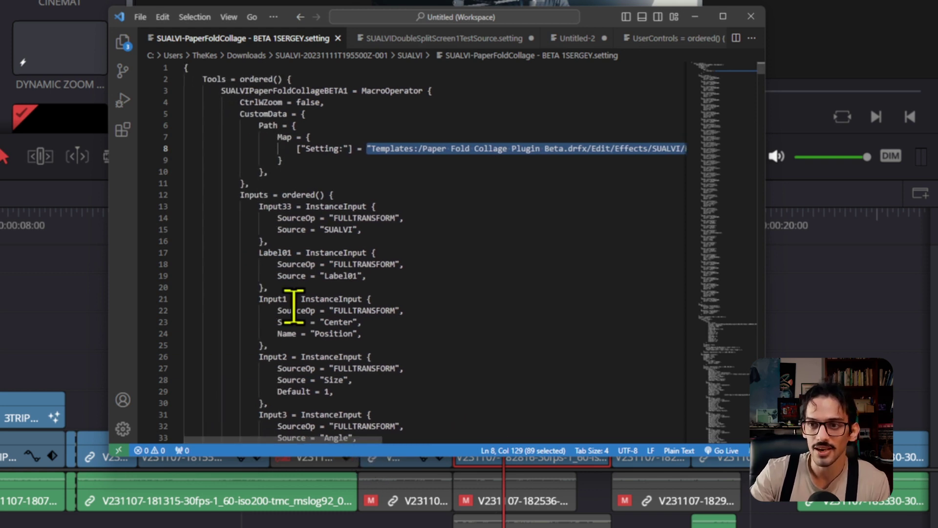
Examine the parts of the Setting entry in CustomData, from the Templates root to the Paper FoldFX - BETA folder
left_click(246, 114)
left_click_drag(245, 114, 349, 148)
left_click(324, 148)
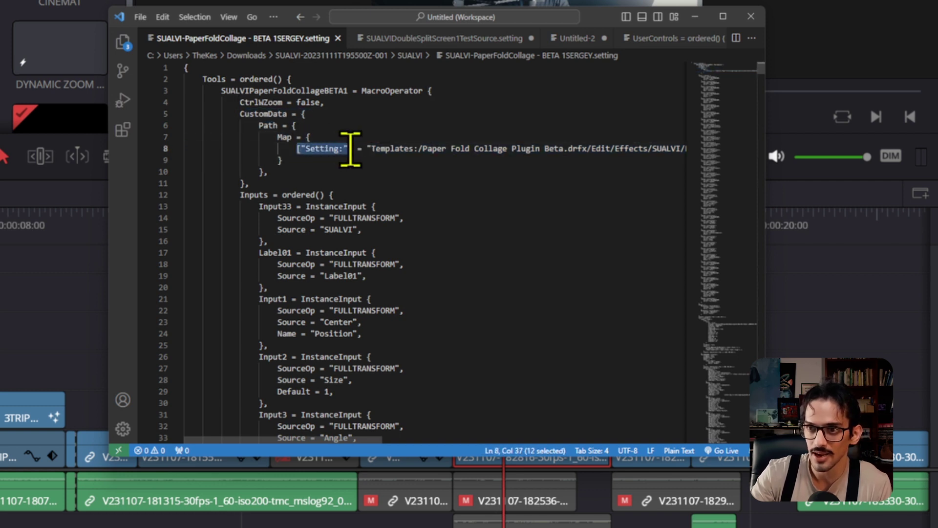
left_click(386, 148)
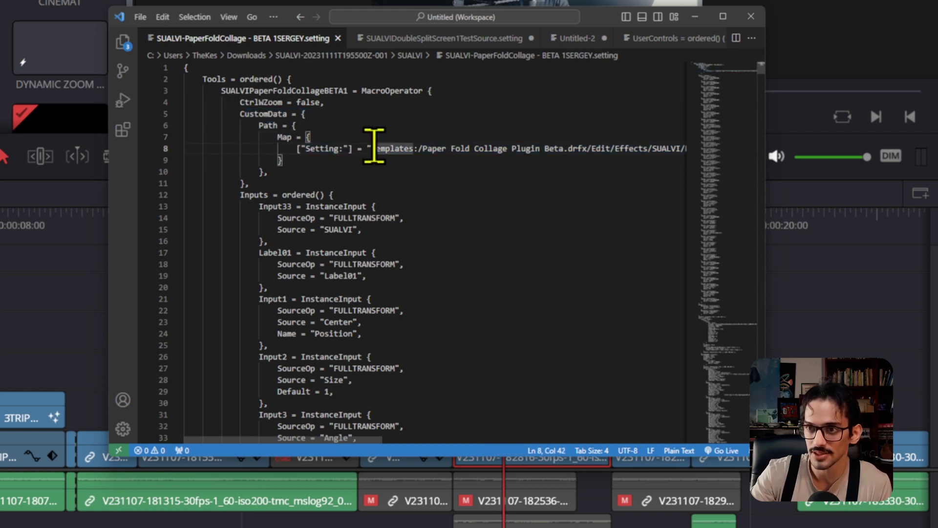
left_click(400, 148)
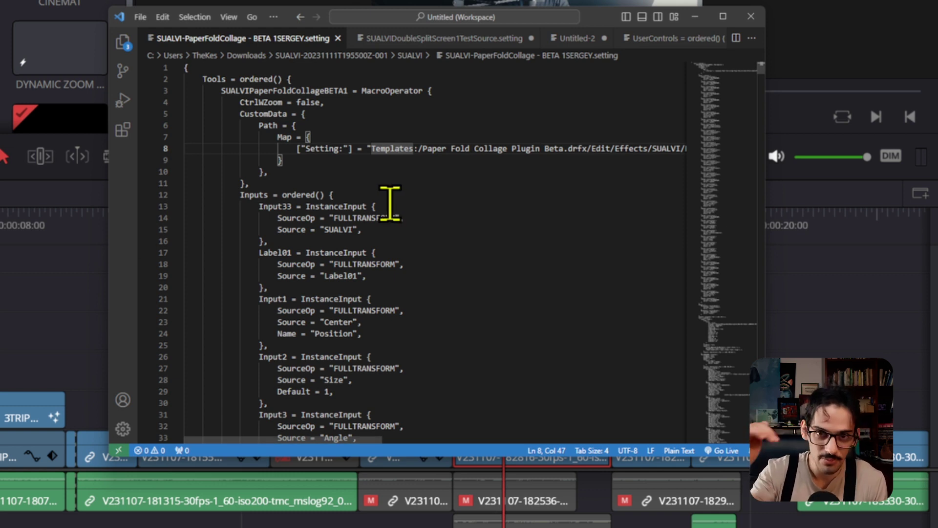
left_click_drag(511, 148, 707, 157)
left_click(666, 148)
left_click_drag(588, 149, 671, 146)
left_click(672, 146)
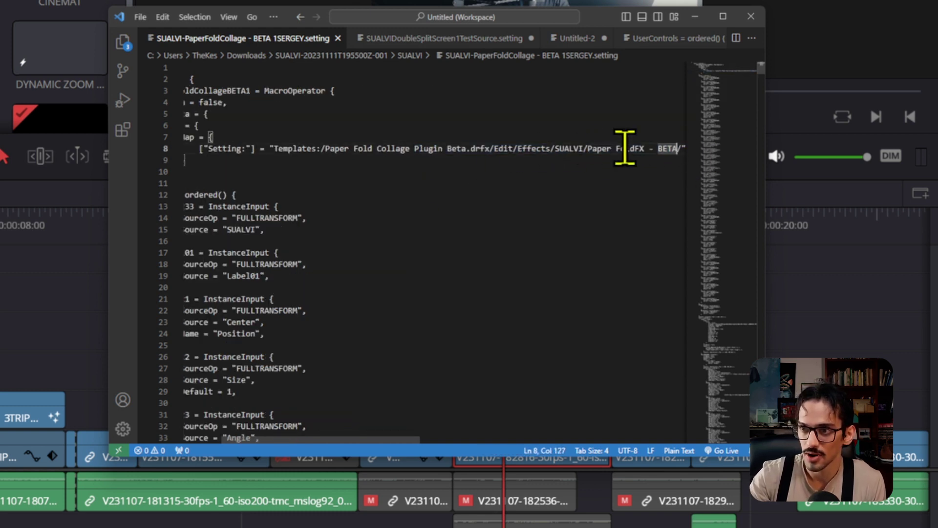
Look through the macro's input and tool definitions and search the setting file for LOADER
scroll(621, 155, "down", 10)
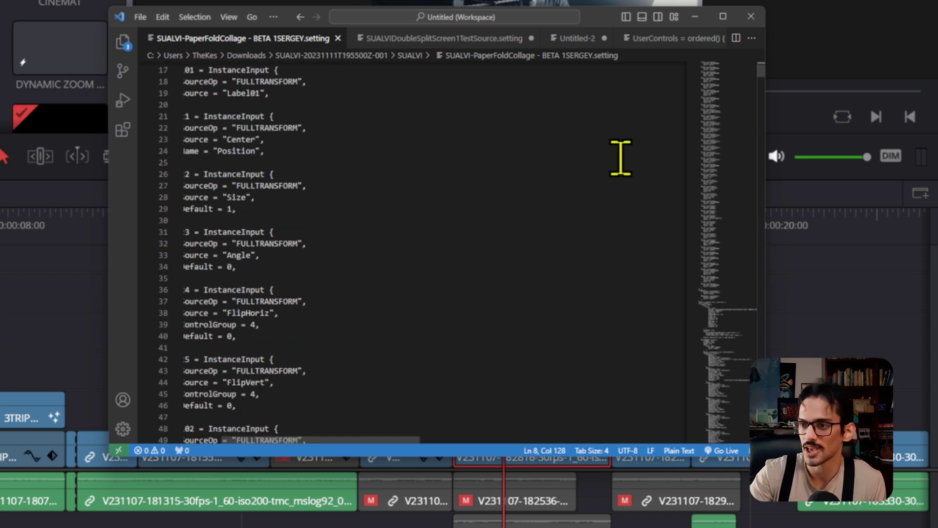
scroll(621, 157, "down", 20)
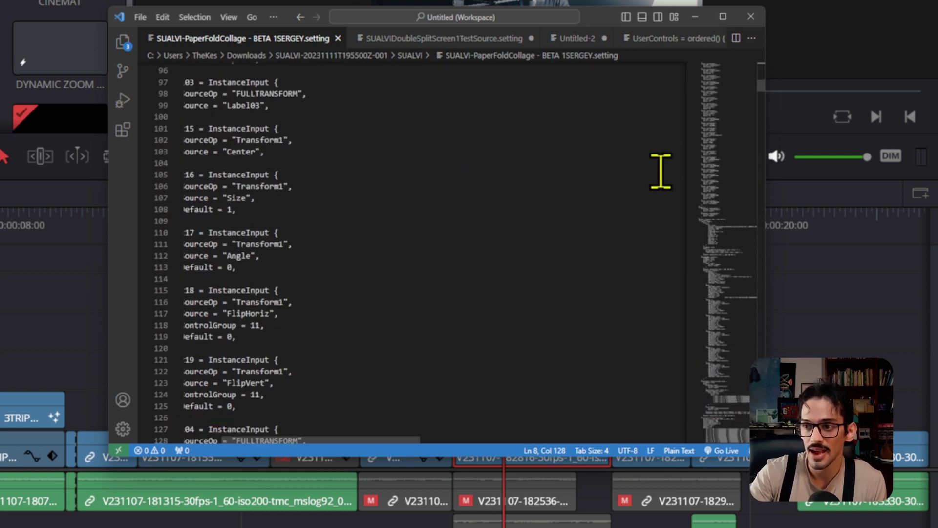
scroll(712, 199, "down", 11)
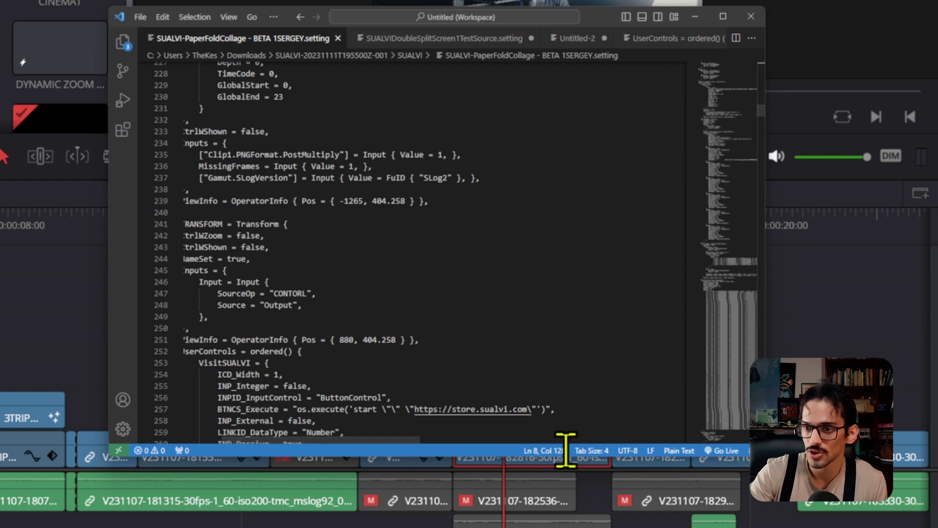
left_click_drag(369, 441, 356, 454)
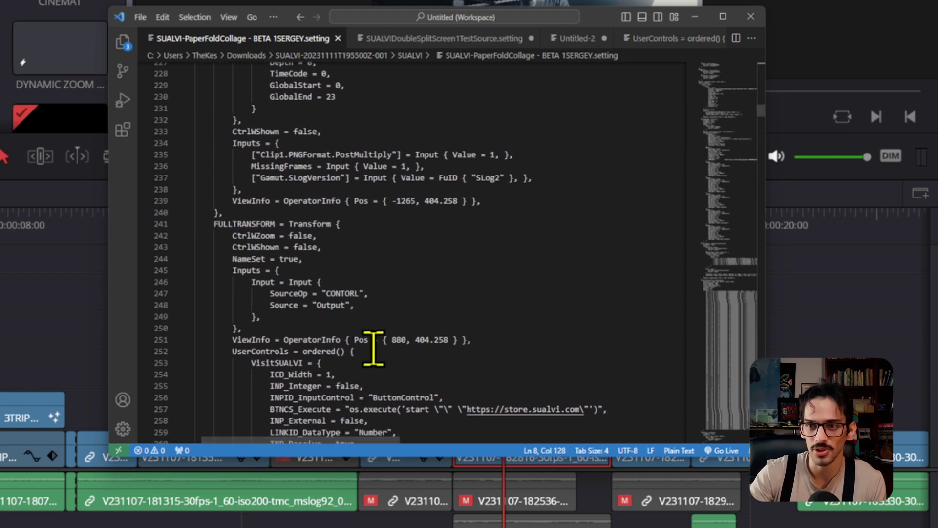
key("ctrl+f")
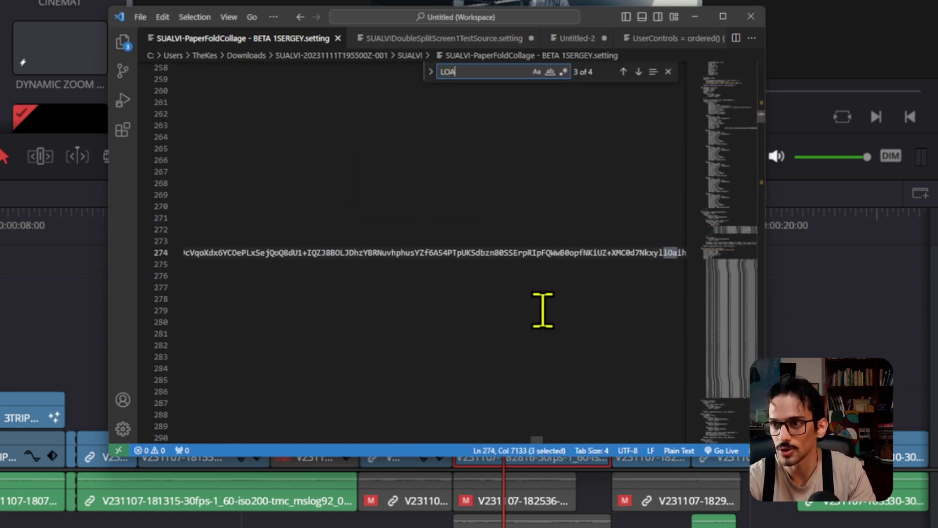
key("Return")
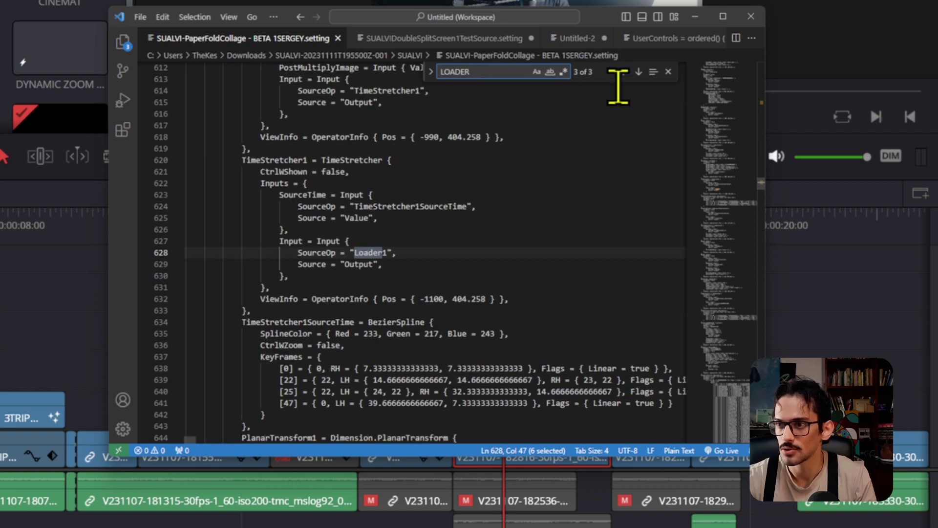
Step through the LOADER matches in the setting file to reach the Loader1 tool definition
left_click(639, 72)
left_click(639, 71)
left_click(638, 72)
scroll(533, 225, "down", 4)
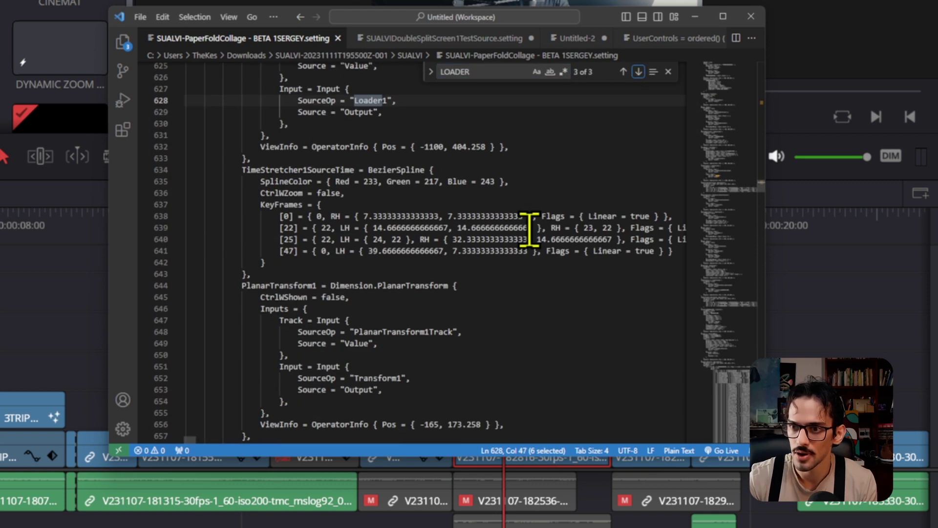
scroll(532, 224, "up", 4)
scroll(536, 225, "down", 3)
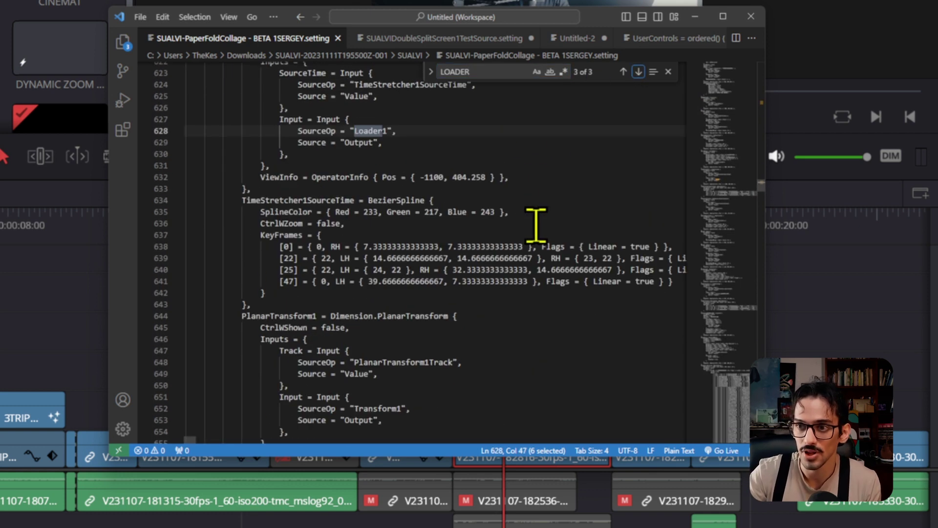
left_click(638, 72)
left_click(638, 71)
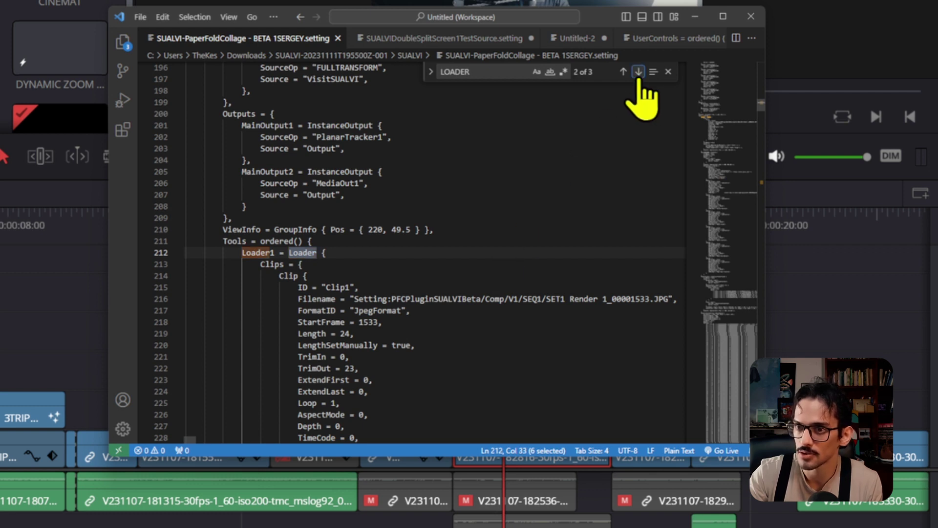
Examine the Filename path of Clip1 in Loader1 and highlight its Setting prefix
left_click_drag(354, 297, 664, 291)
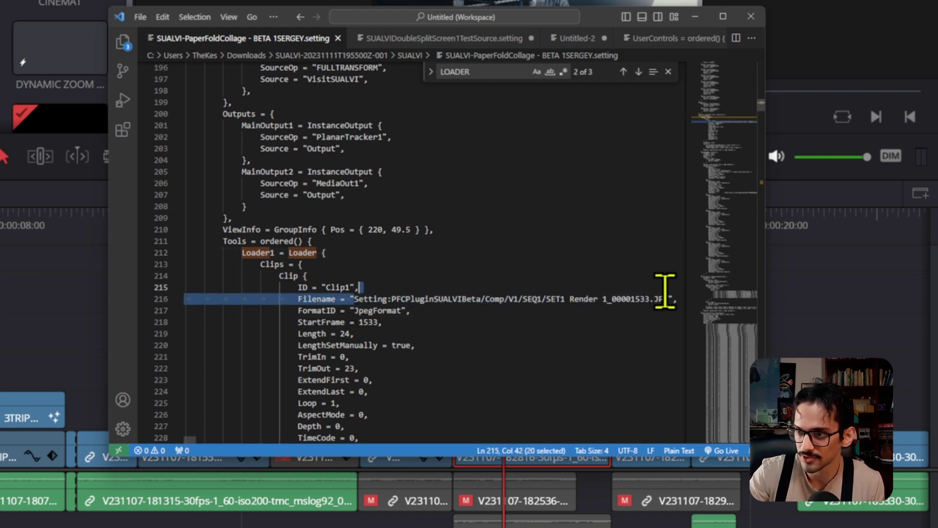
left_click(357, 299)
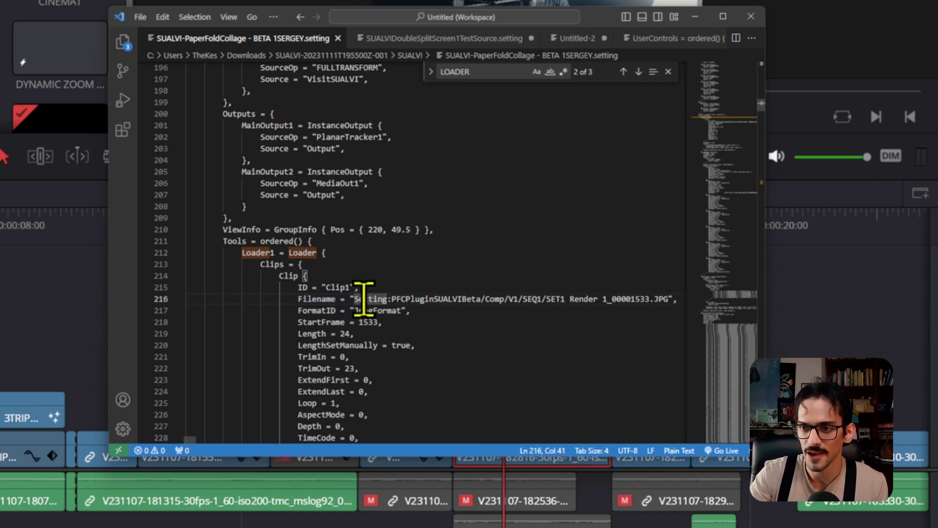
mouse_move(366, 299)
left_mouse_down()
mouse_move(419, 299)
mouse_move(381, 299)
left_mouse_up()
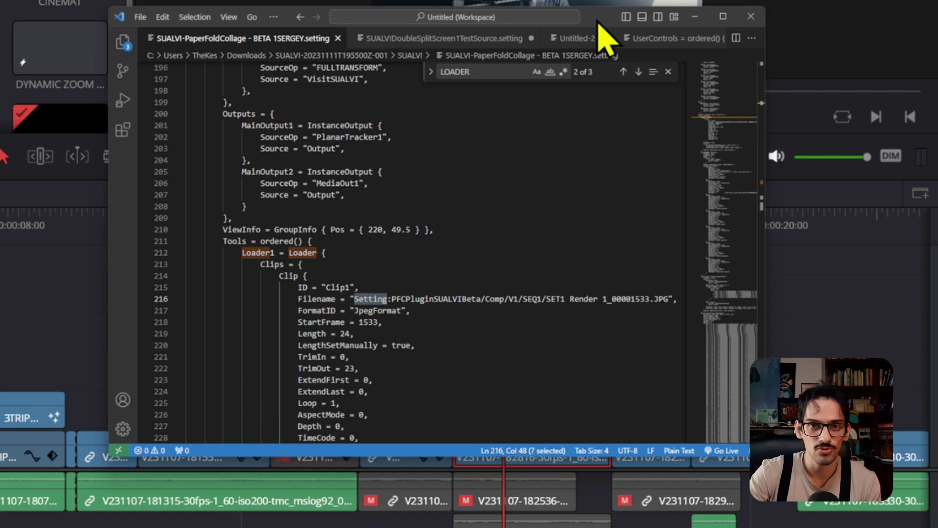
Switch back to DaVinci Resolve and open the PAPER FOLDS project from the Project Manager
left_click(698, 19)
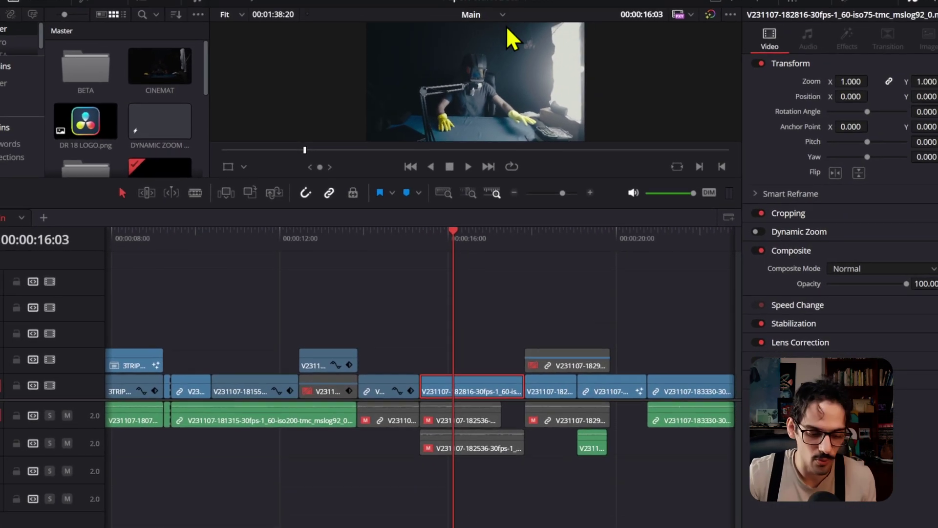
key("shift+1")
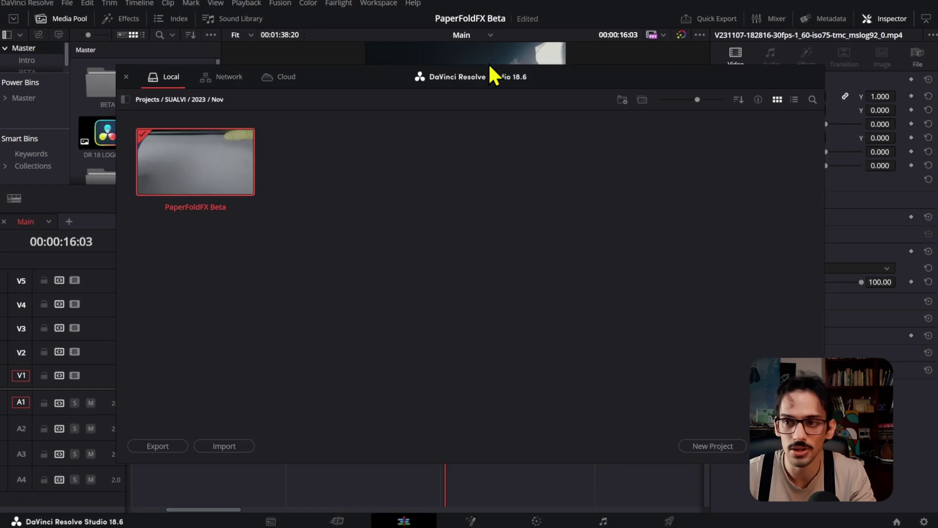
left_click(180, 101)
double_click(342, 164)
double_click(191, 149)
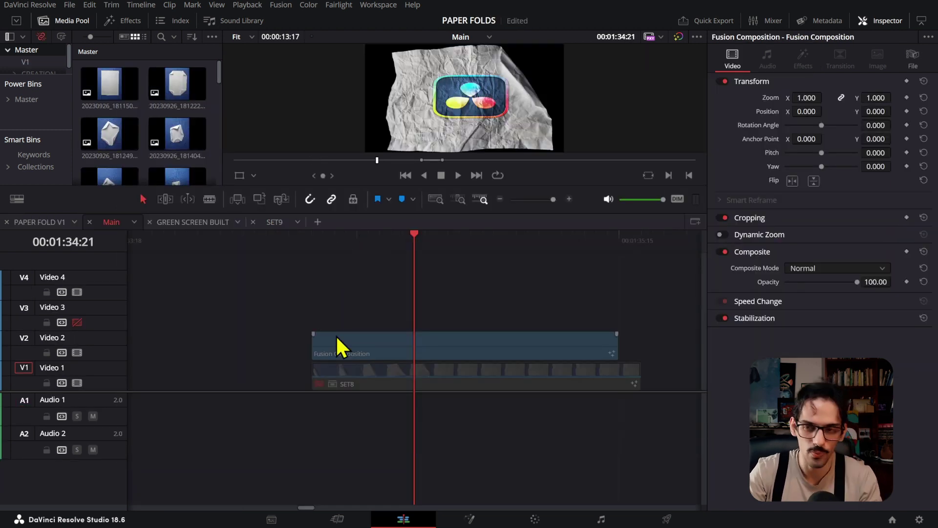
In the SET8 Fusion composition, examine the Polygon1_1 mask and its Level keyframes across frames 3 and 4
scroll(340, 347, "down", 10)
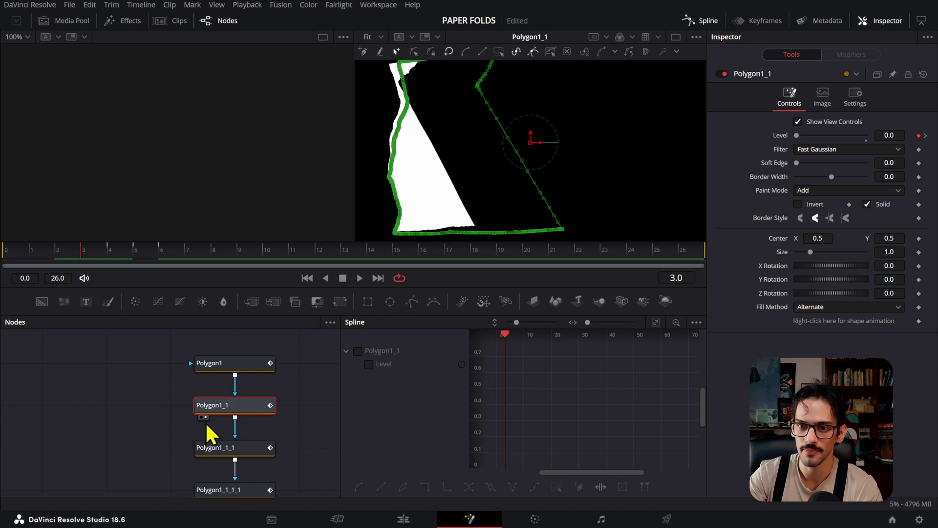
left_click(208, 446)
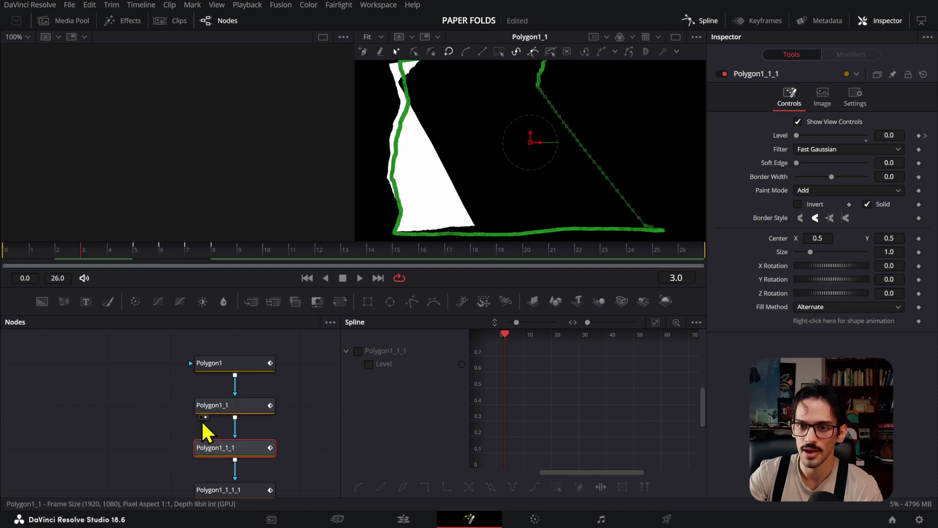
left_click(204, 406)
left_click_drag(108, 247, 93, 251)
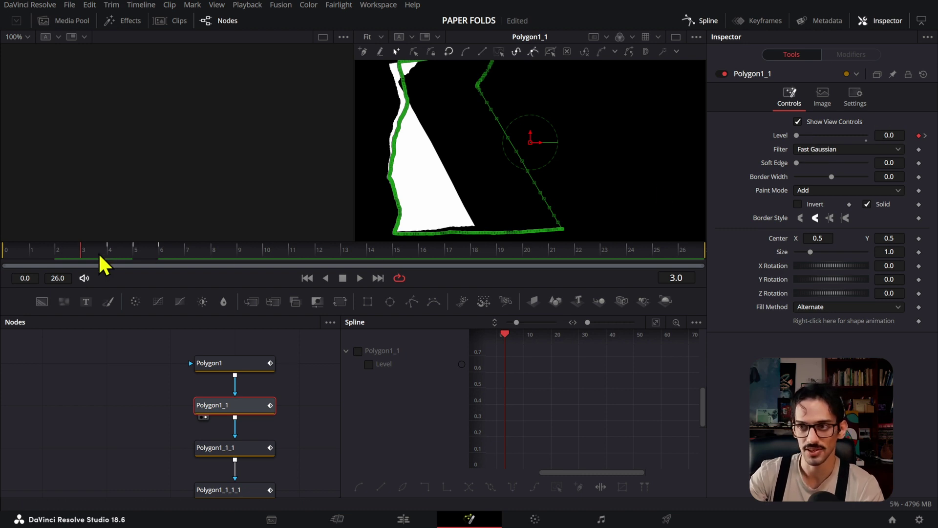
left_click_drag(98, 252, 112, 252)
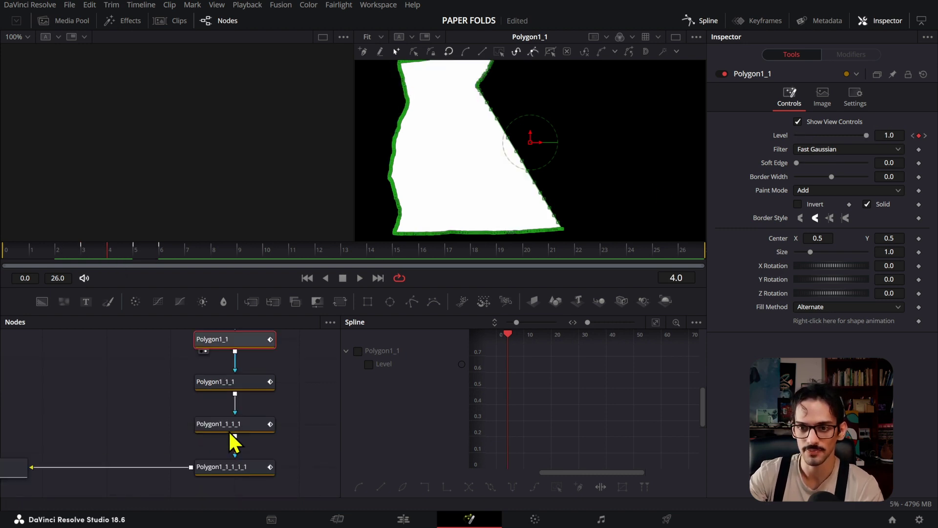
View the Polygon1_1_1 mask and examine its Level keyframes at frames 8 and 6
left_click(225, 446)
key("1")
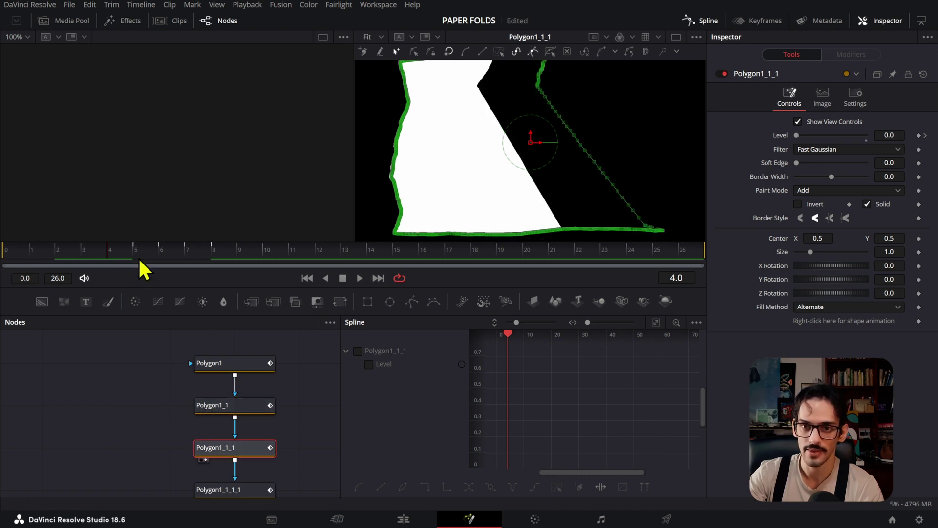
left_click_drag(151, 251, 216, 255)
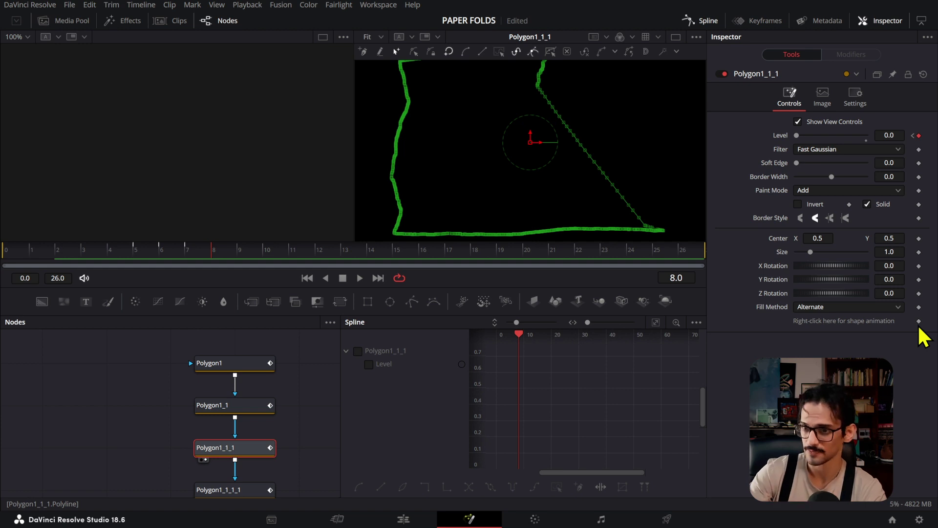
left_click(155, 252)
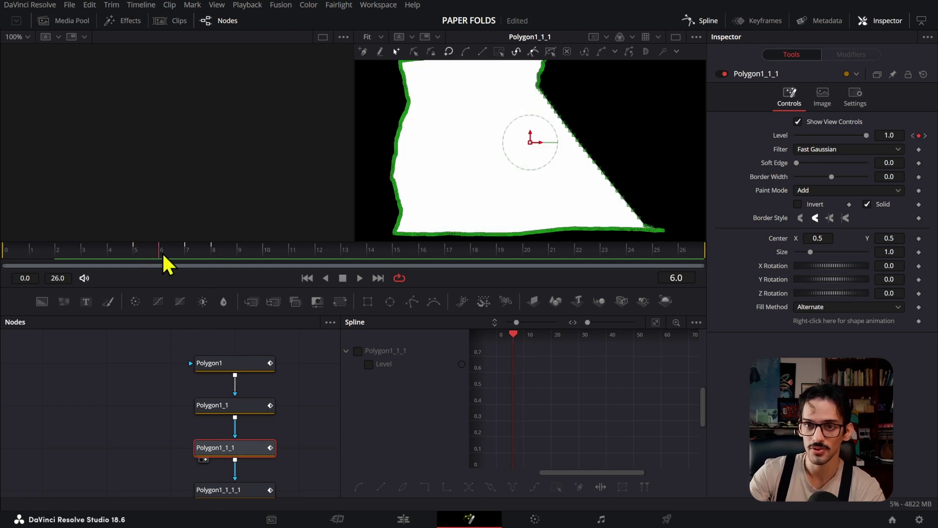
Inspect the Polygon1_1_1_1 and Polygon1_1_1_1_1 masks, ending with the last one at frame 9
left_click(234, 486)
key("ctrl+c")
key("ctrl+v")
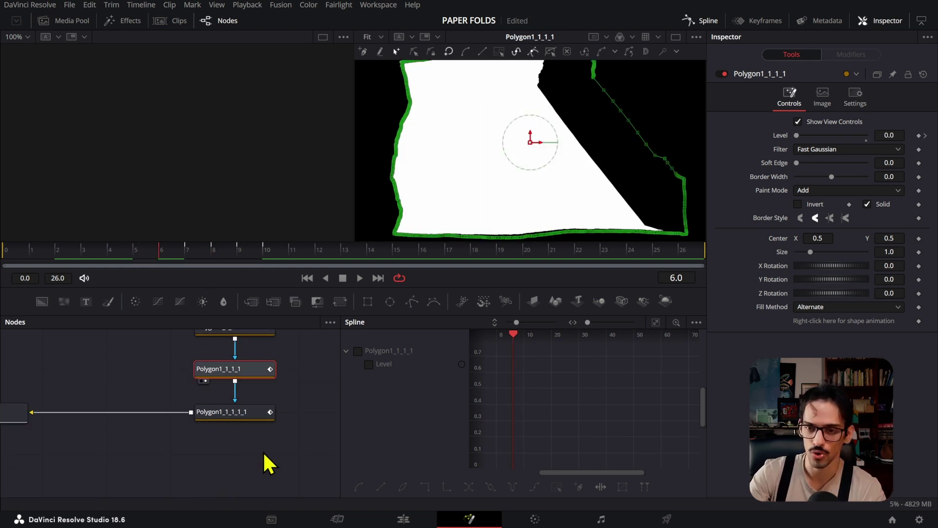
left_click(248, 416)
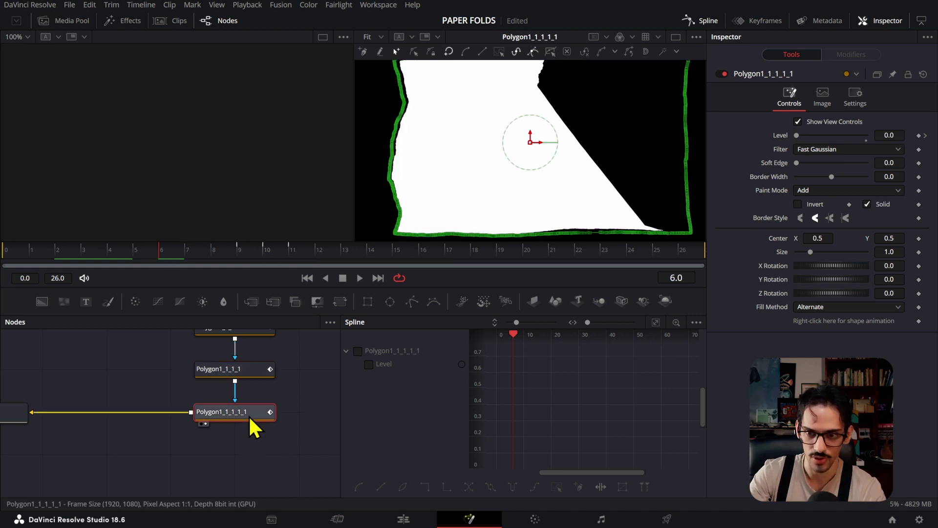
left_click(243, 254)
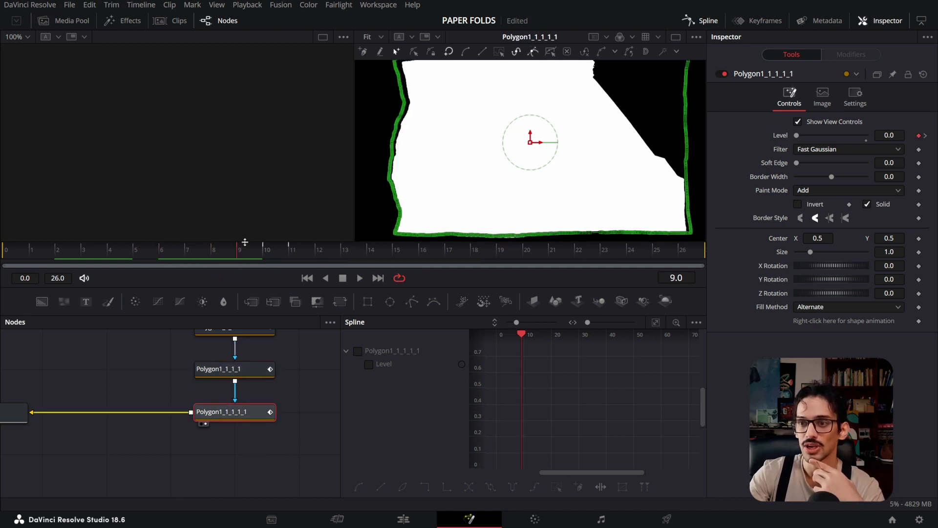
Switch Fusion to a single viewer and frame the paper mask with its polygon outline
scroll(489, 141, "up", 1)
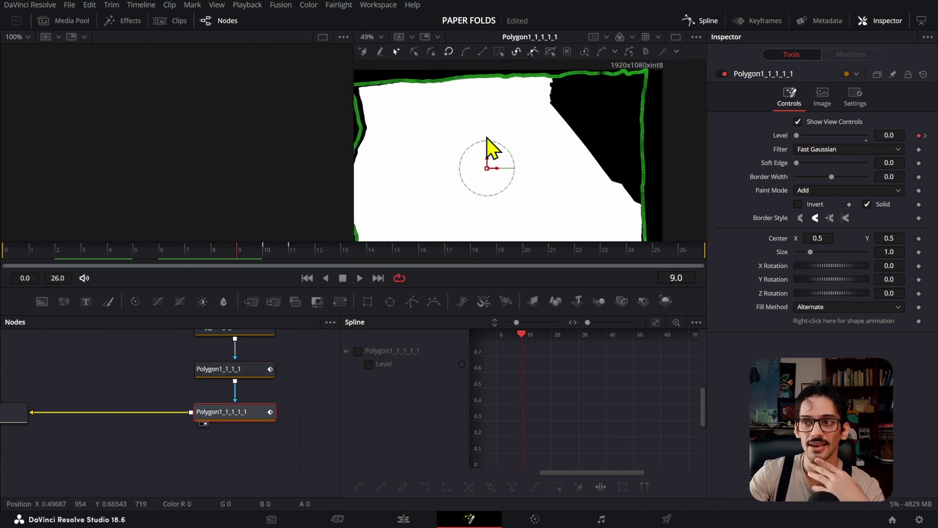
left_click(676, 37)
scroll(420, 205, "down", 3)
scroll(439, 194, "up", 2)
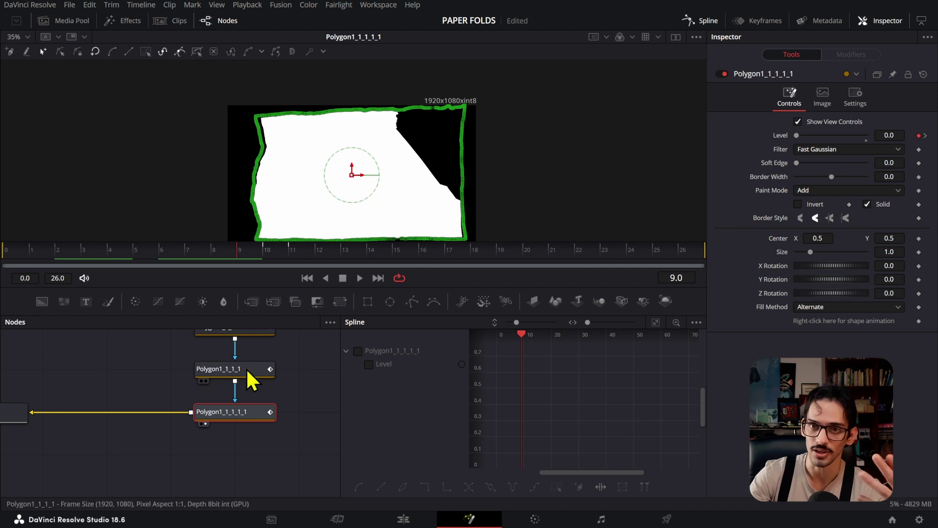
Compare the last two polygon masks in the chain feeding Merge4 at frame 9
mouse_move(248, 369)
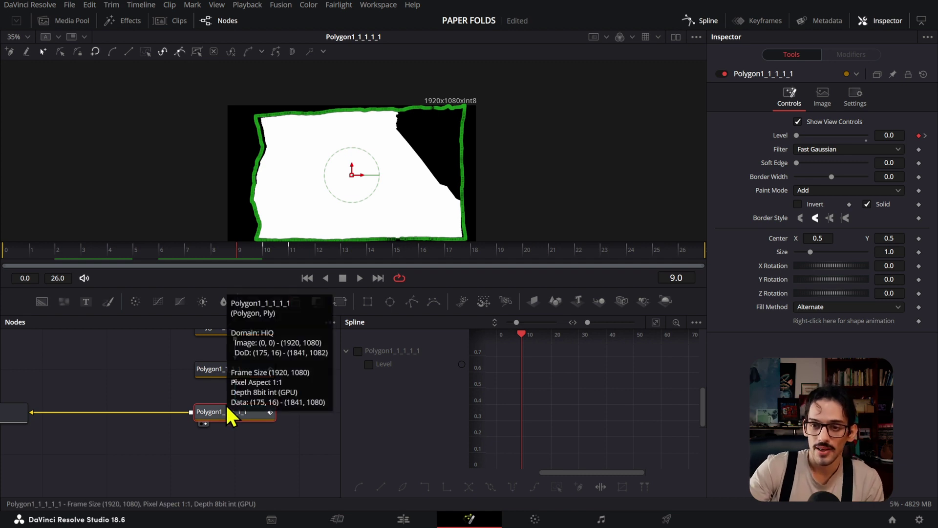
mouse_move(238, 414)
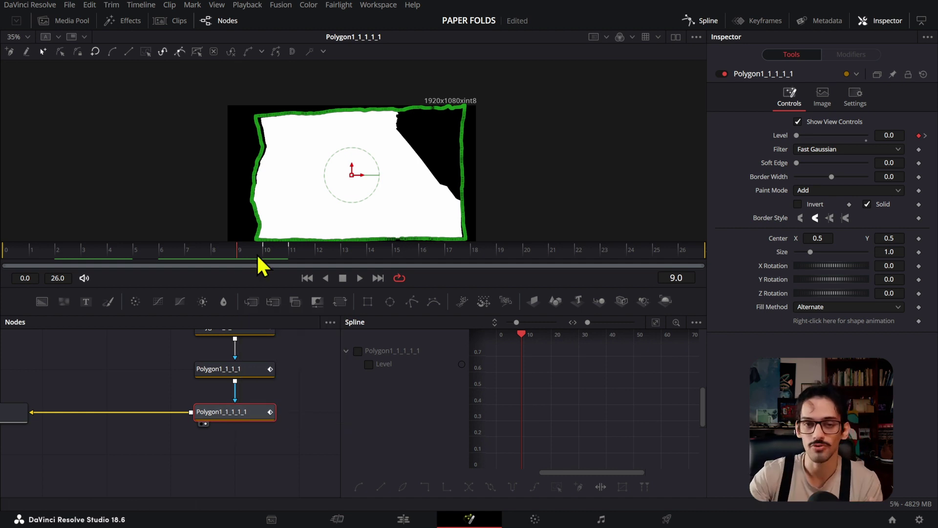
left_click(238, 252)
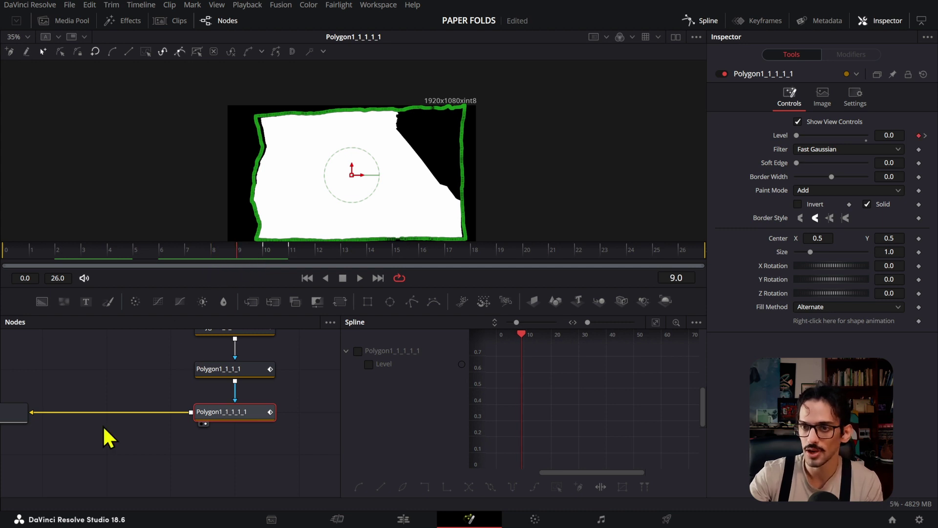
left_click_drag(105, 435, 184, 440)
left_click_drag(278, 255, 249, 263)
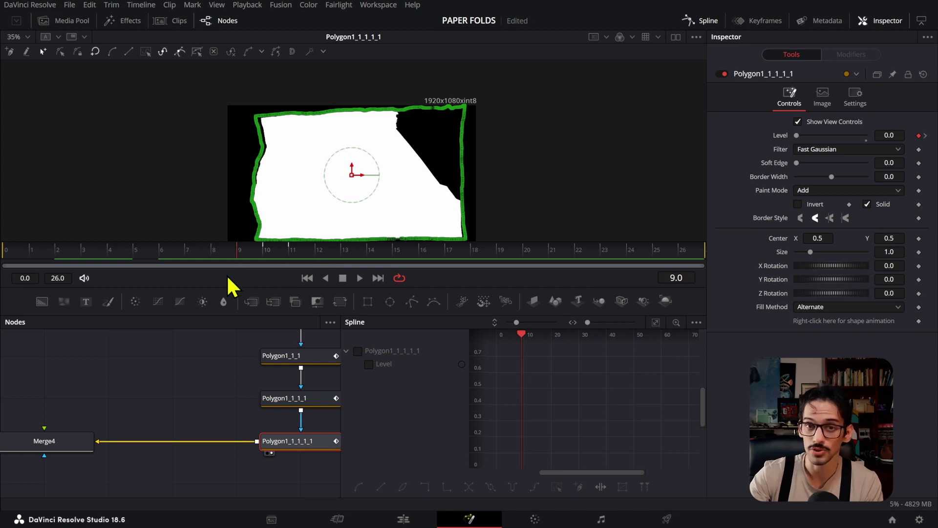
left_click(271, 398)
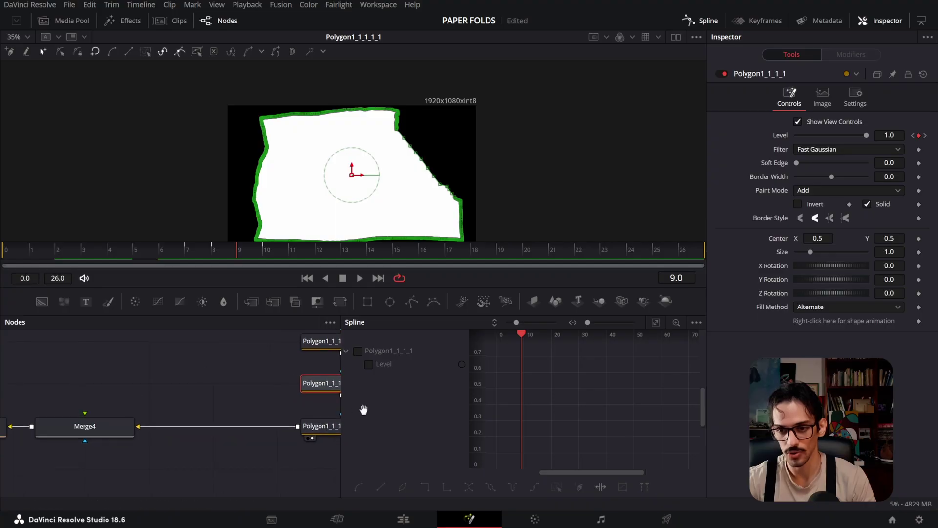
View SurfaceTracker1's output and scrub the frames to examine how the logo is warped onto the folding paper
scroll(127, 430, "down", 3)
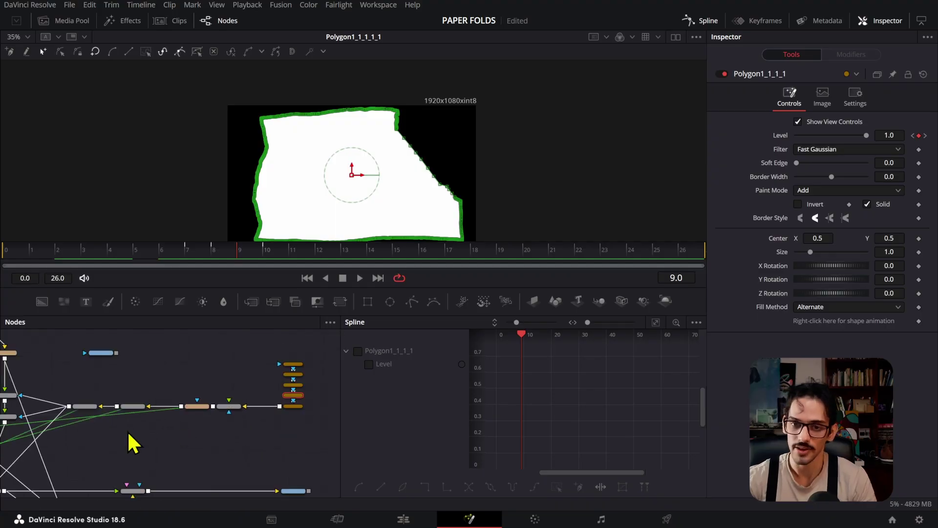
left_click_drag(127, 430, 67, 421)
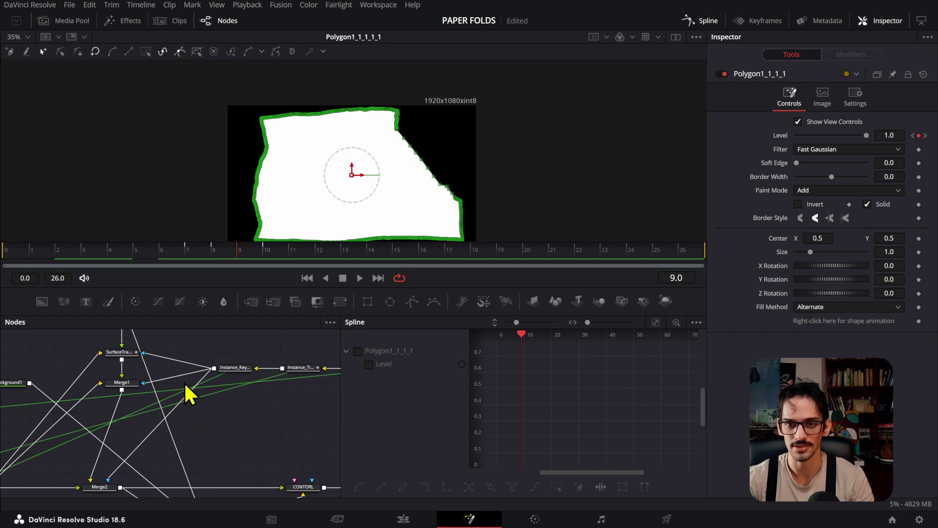
left_click(109, 352)
key("1")
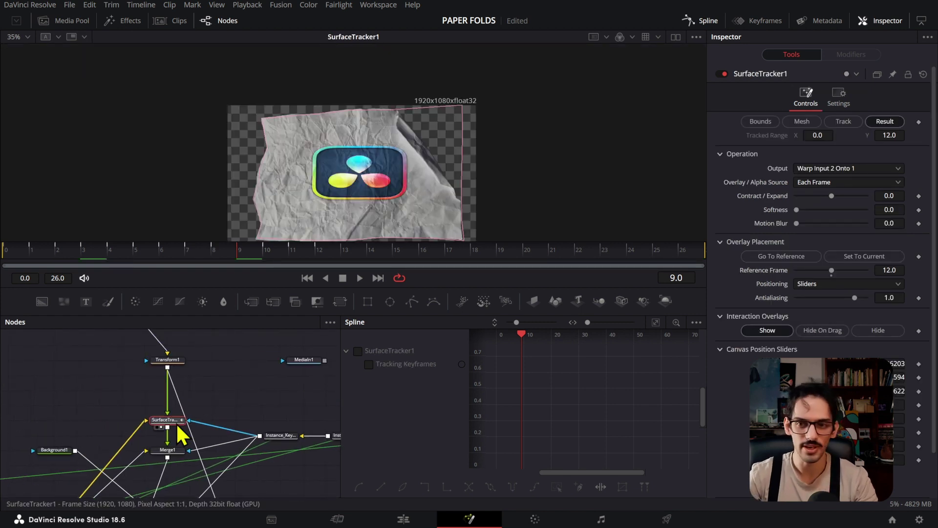
scroll(178, 421, "up", 8)
left_click_drag(178, 423, 248, 443)
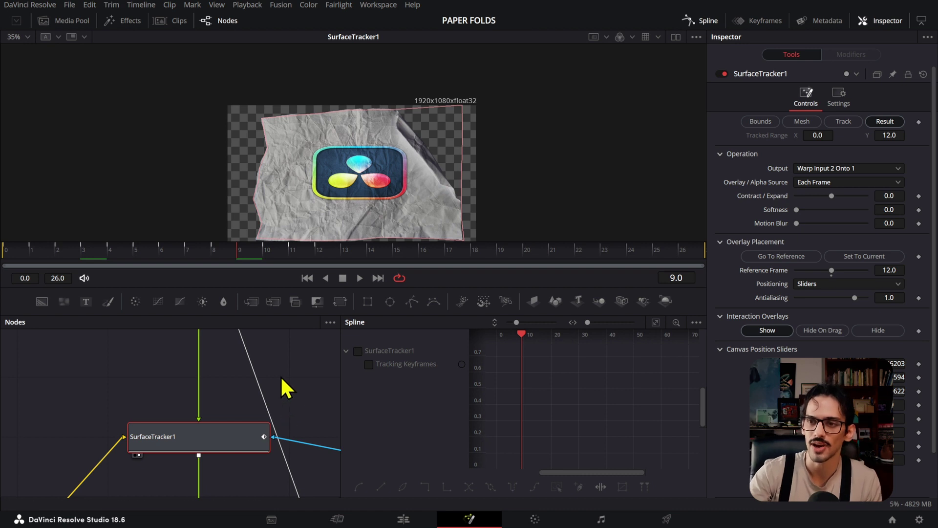
left_click_drag(152, 260, 318, 264)
mouse_move(258, 264)
left_mouse_down()
mouse_move(106, 274)
mouse_move(252, 264)
left_mouse_up()
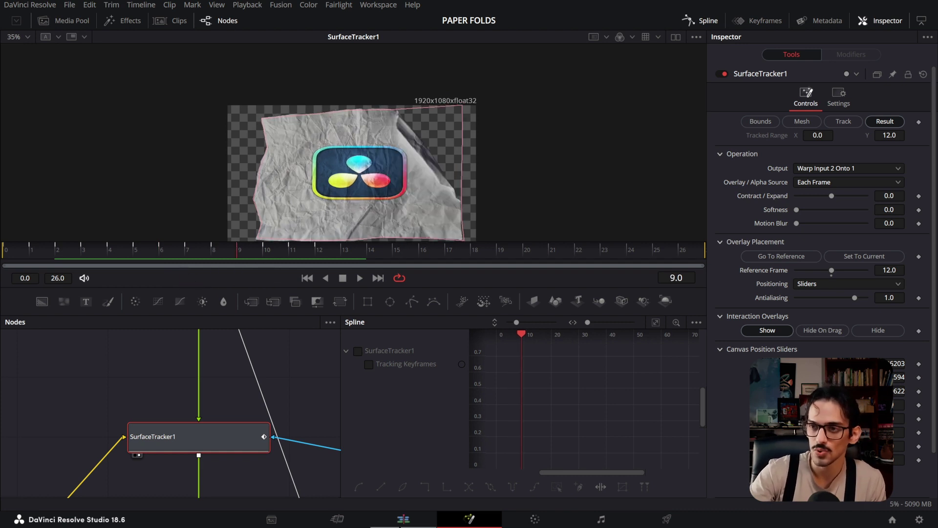
Return to the Edit page and look through the paper-fold compositions on the Main timeline back to SET1
left_click(404, 519)
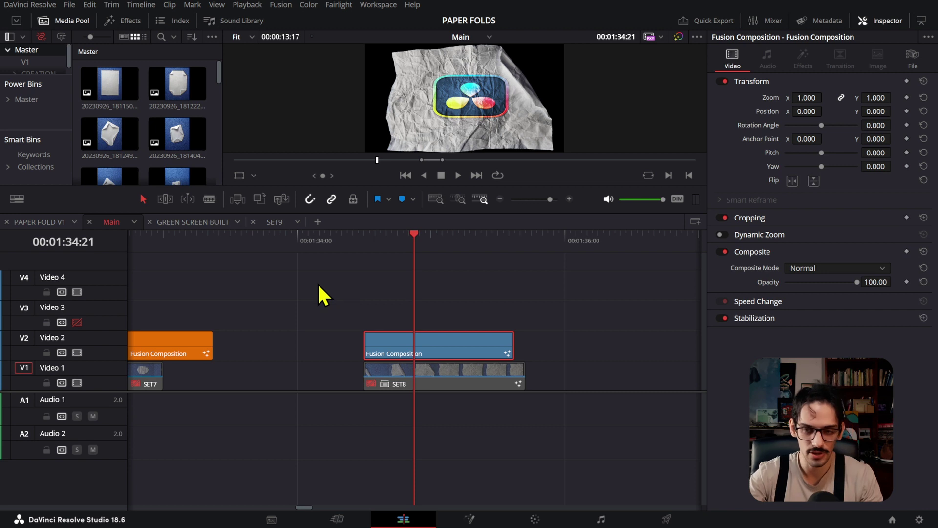
scroll(317, 282, "down", 6)
left_click(152, 280)
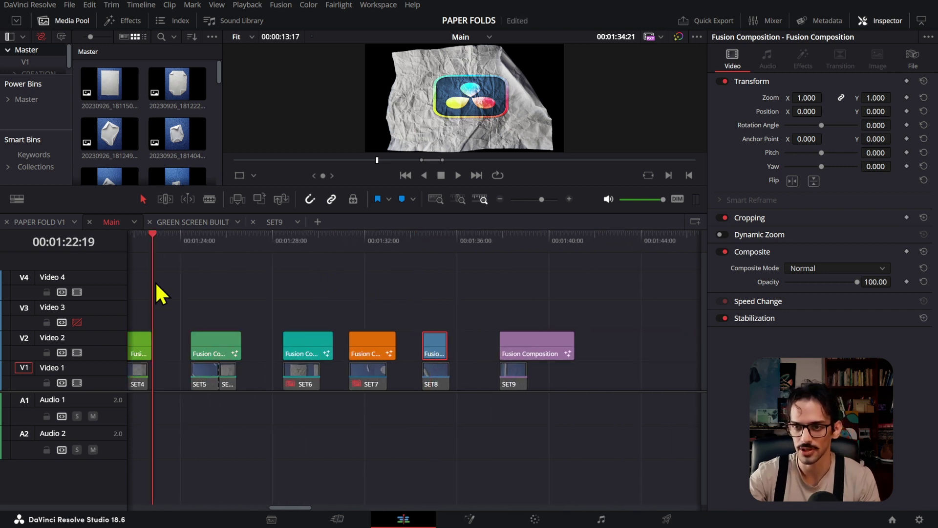
scroll(233, 312, "up", 5)
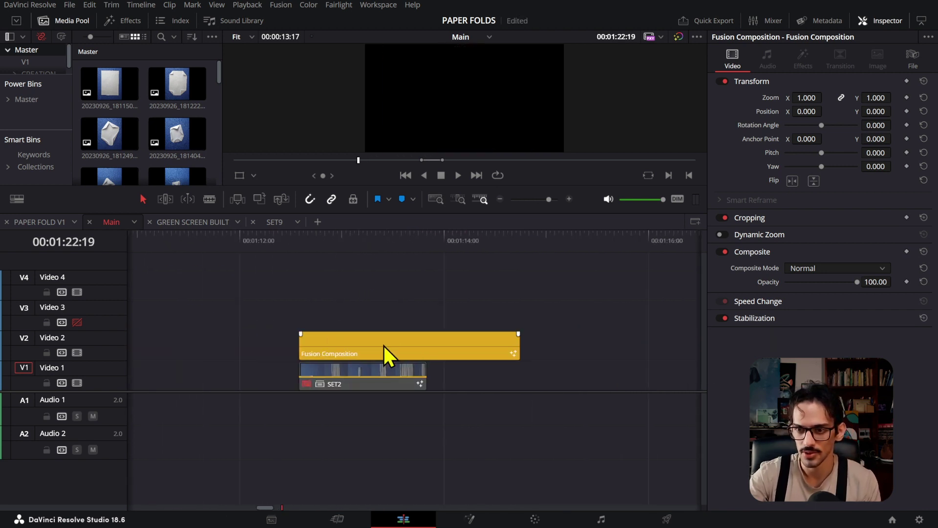
scroll(387, 356, "left", 5)
scroll(511, 347, "left", 5)
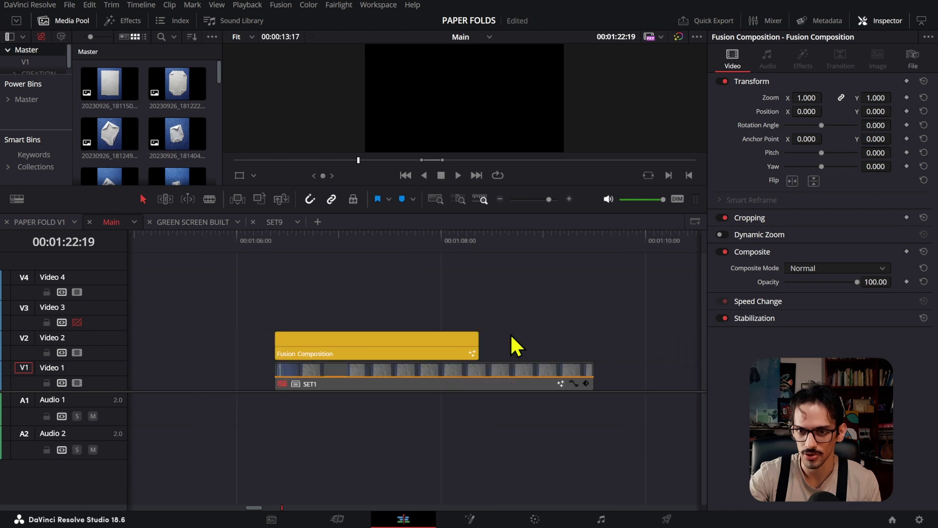
Open the Fusion composition above SET1 in Fusion and scrub its frames to examine the logo on the crumpled paper
right_click(388, 355)
left_click(442, 274)
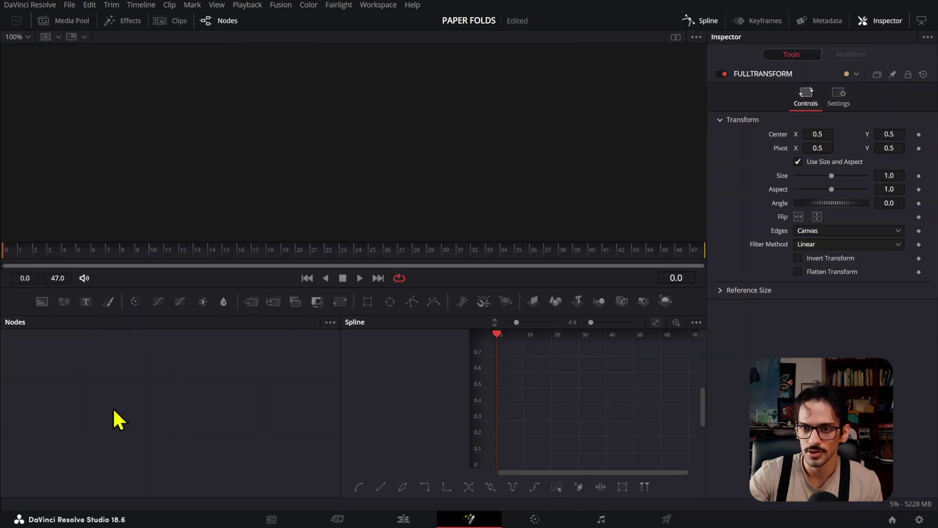
scroll(188, 427, "down", 3)
scroll(185, 433, "up", 5)
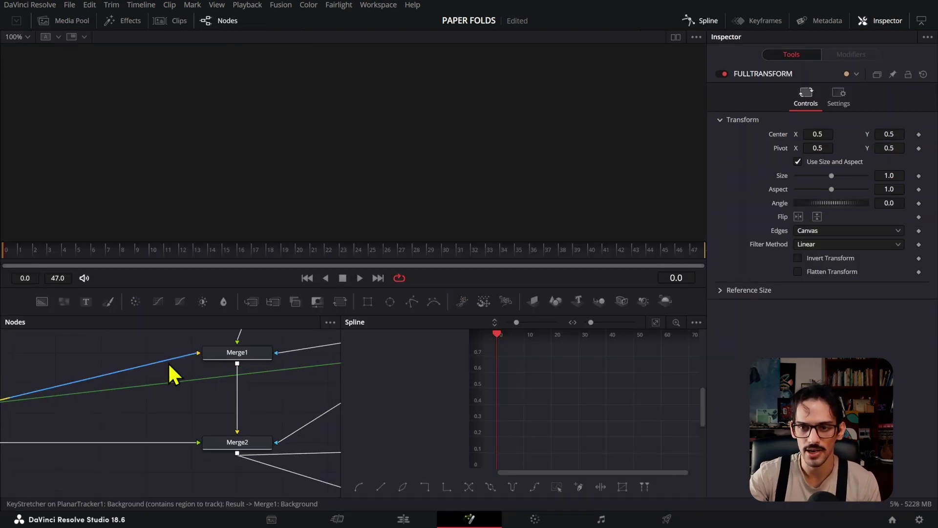
scroll(181, 427, "down", 3)
left_click(267, 388)
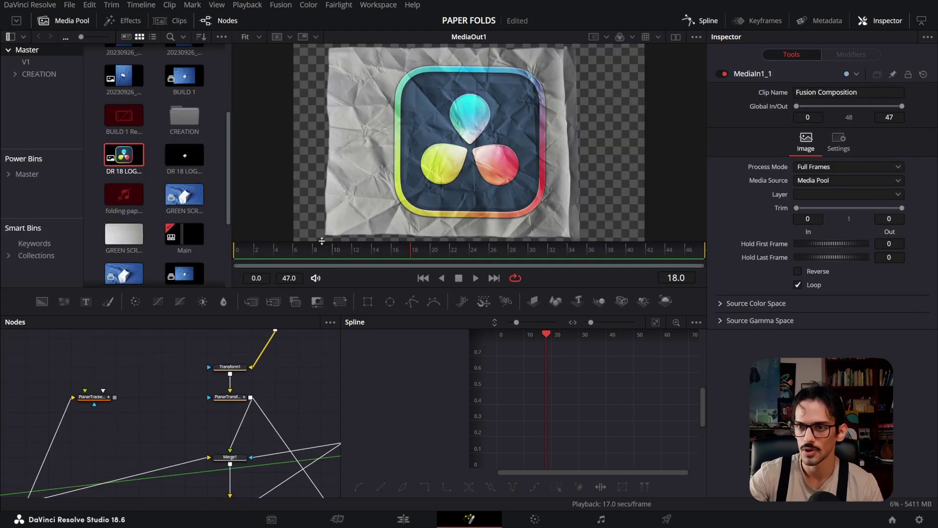
left_click(324, 247)
left_click_drag(324, 248, 471, 268)
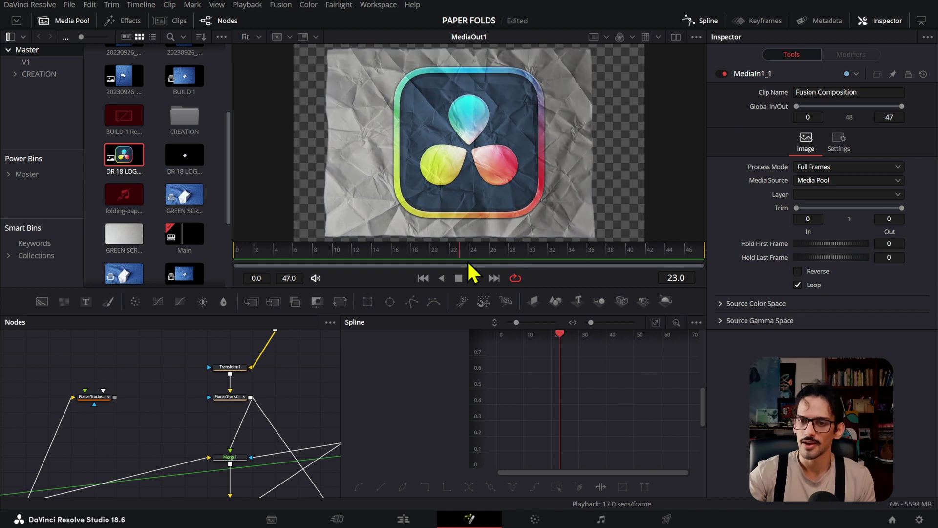
Inspect PlanarTracker1's settings and scrub from its reference frame 22 to frame 38 to examine the track as the paper folds
left_click(91, 399)
mouse_move(444, 256)
left_mouse_down()
mouse_move(290, 260)
mouse_move(456, 253)
left_mouse_up()
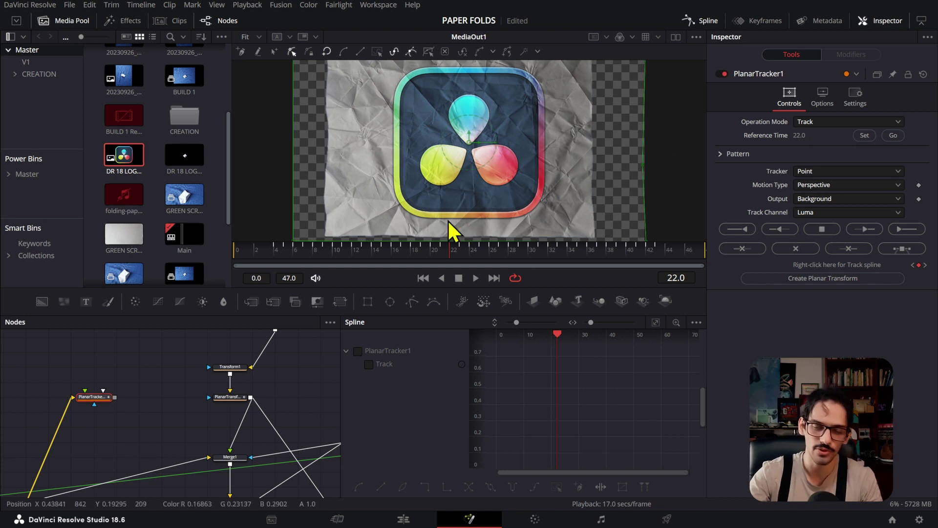
scroll(473, 203, "down", 3)
scroll(488, 186, "up", 2)
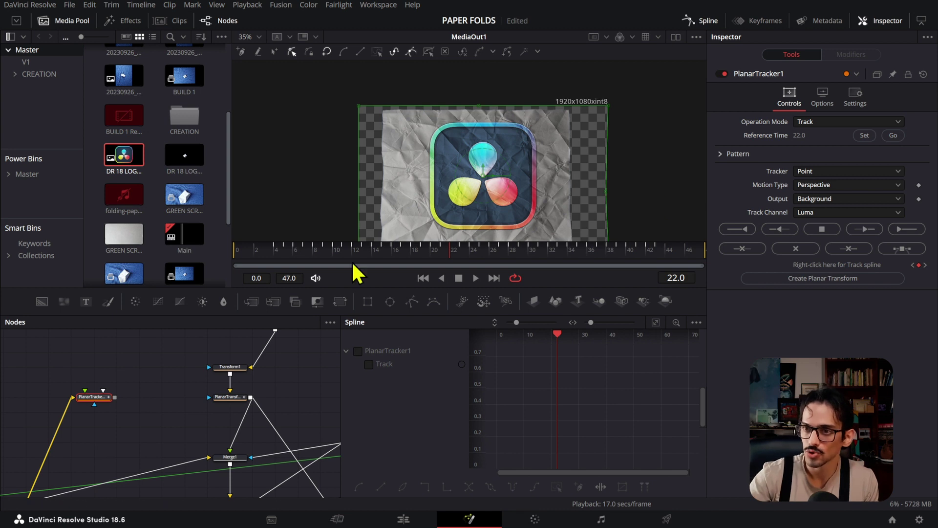
left_click_drag(351, 254, 590, 266)
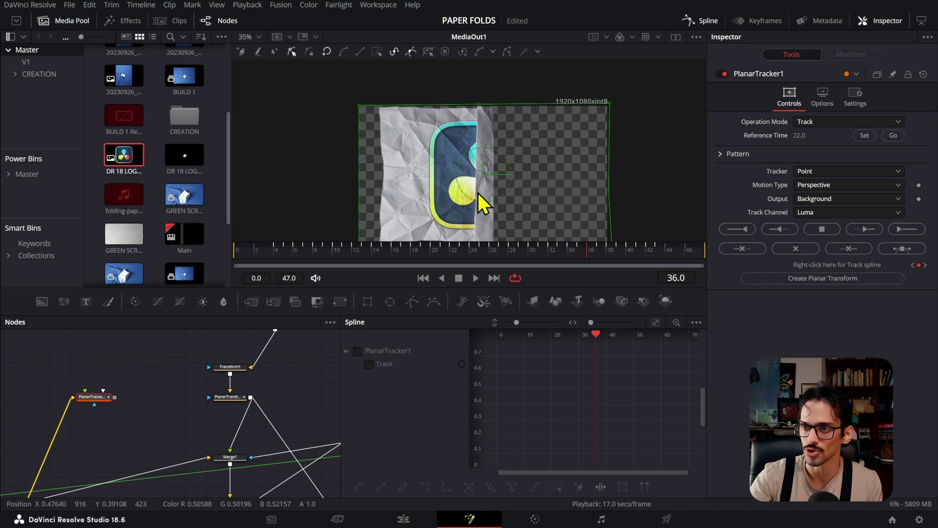
left_click(607, 251)
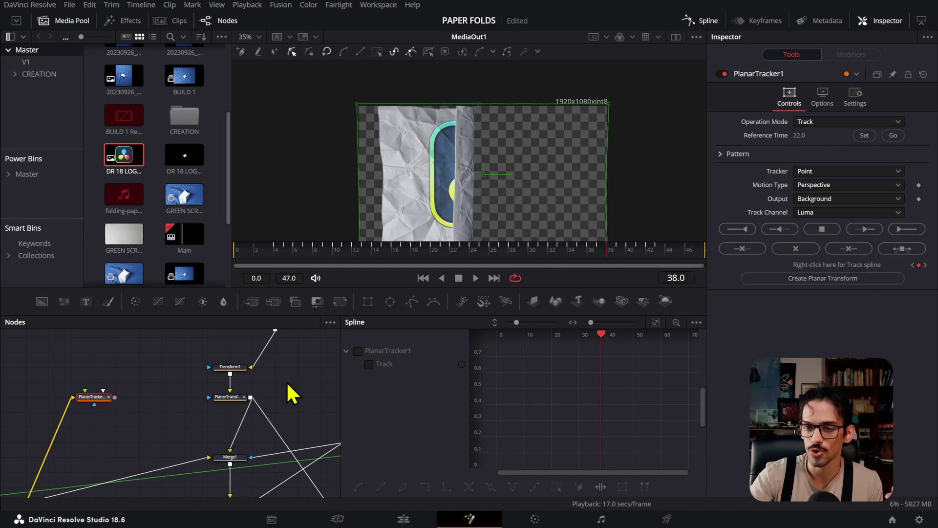
Examine PlanarTransform1 and the logo's MediaIn1_1 source node feeding it, then return to the Main timeline on the Edit page
left_click(230, 397)
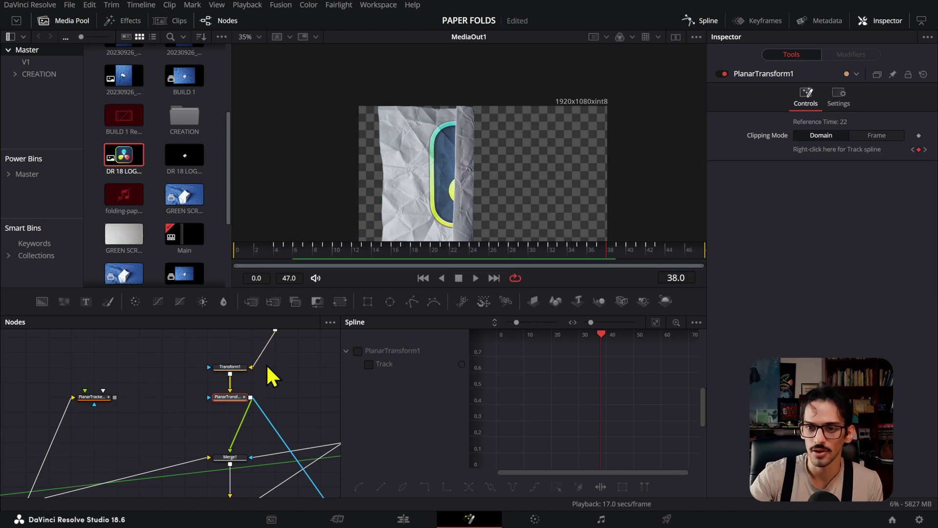
left_click_drag(284, 371, 285, 375)
left_click_drag(269, 345, 247, 362)
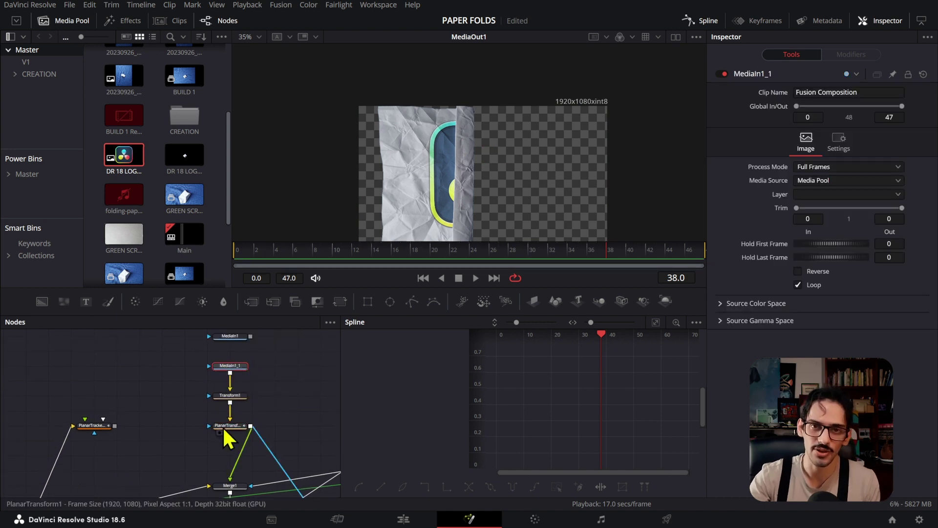
mouse_move(226, 428)
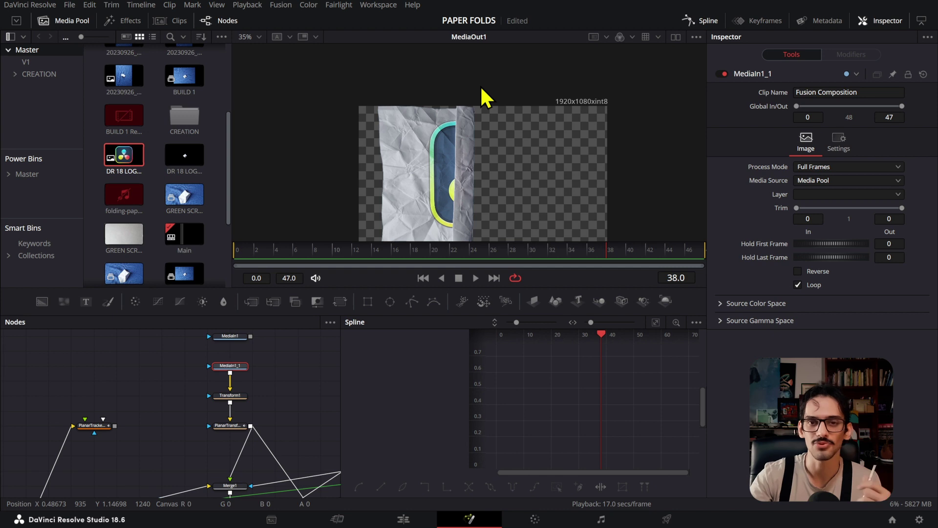
left_click(410, 522)
scroll(509, 361, "right", 5)
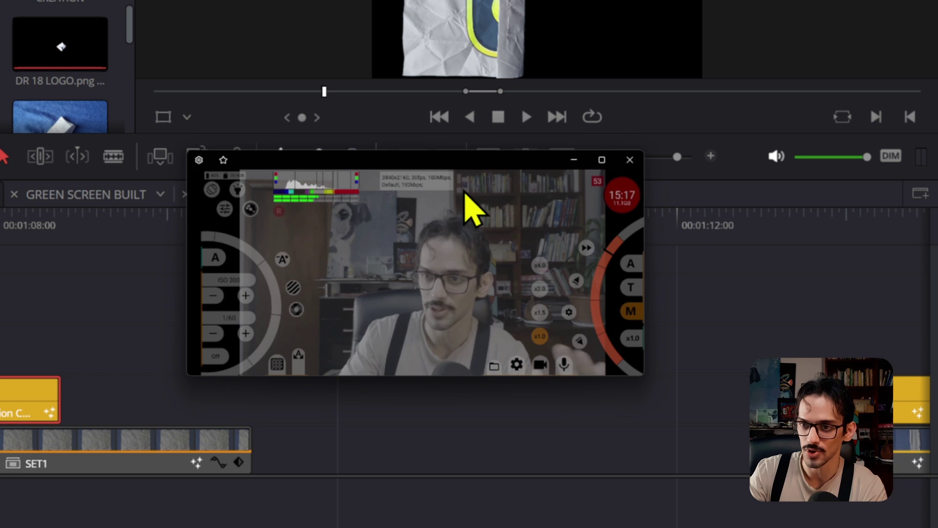
Switch the false color overlay on and off in the mirrored phone camera view, and adjust the manual focus dial
left_click(297, 309)
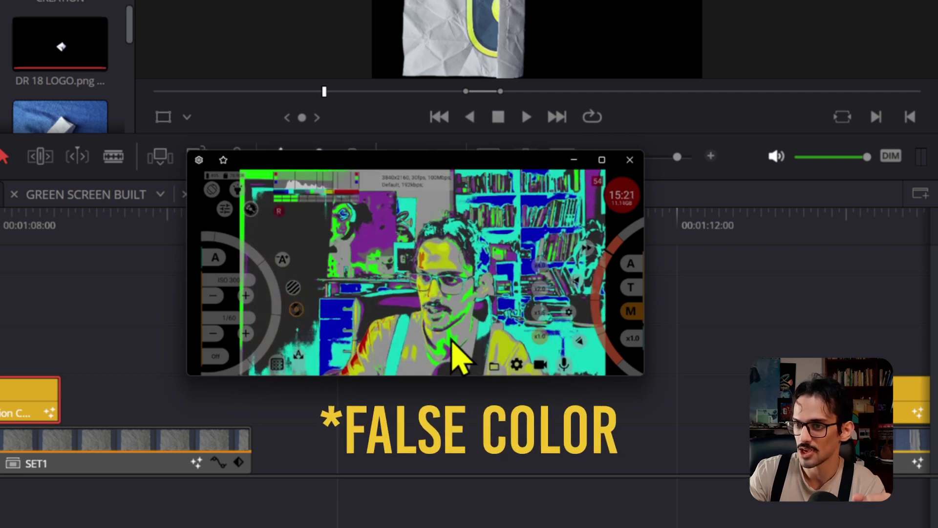
left_click(298, 312)
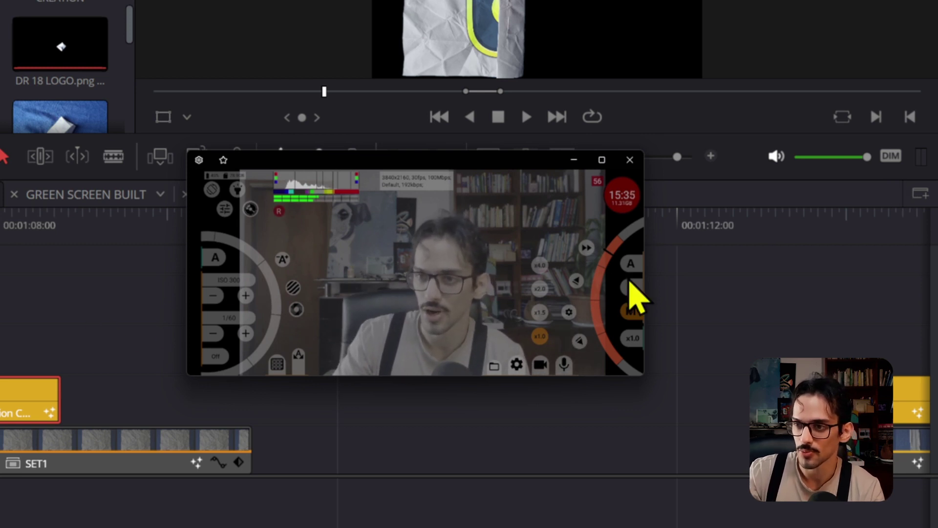
left_click(612, 258)
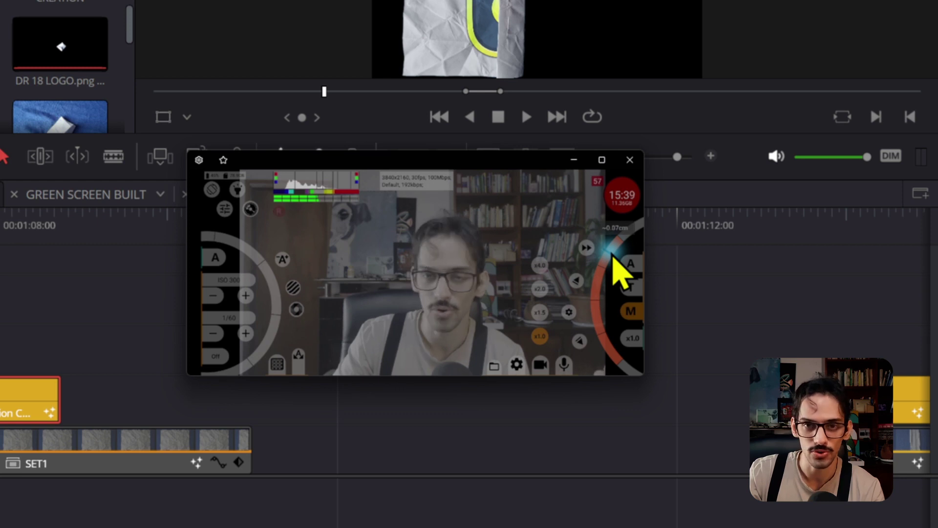